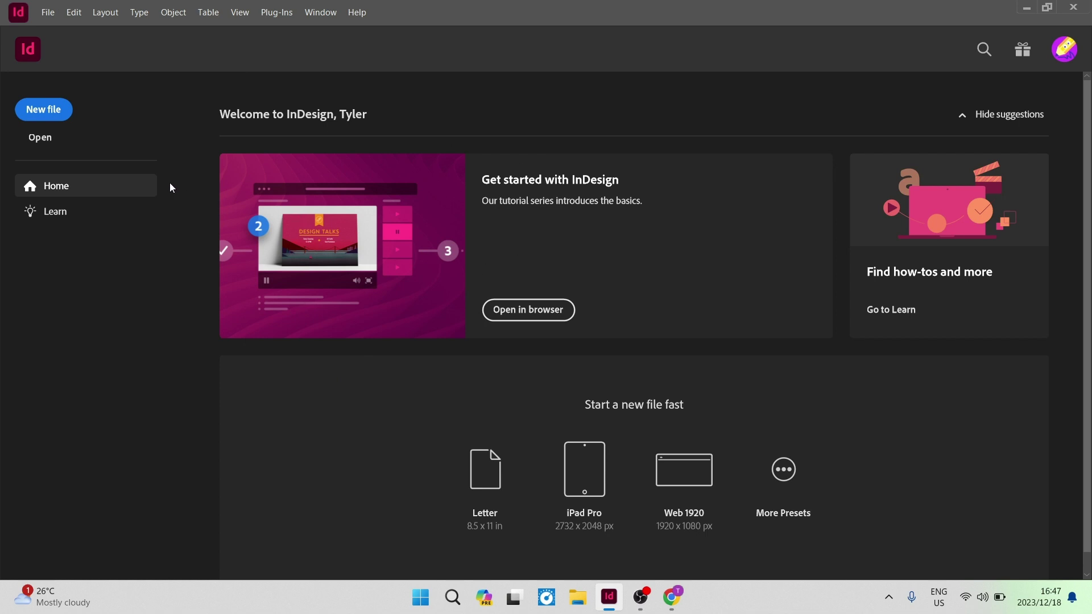
Start a new document and look through all the blank document presets for print
left_click(42, 110)
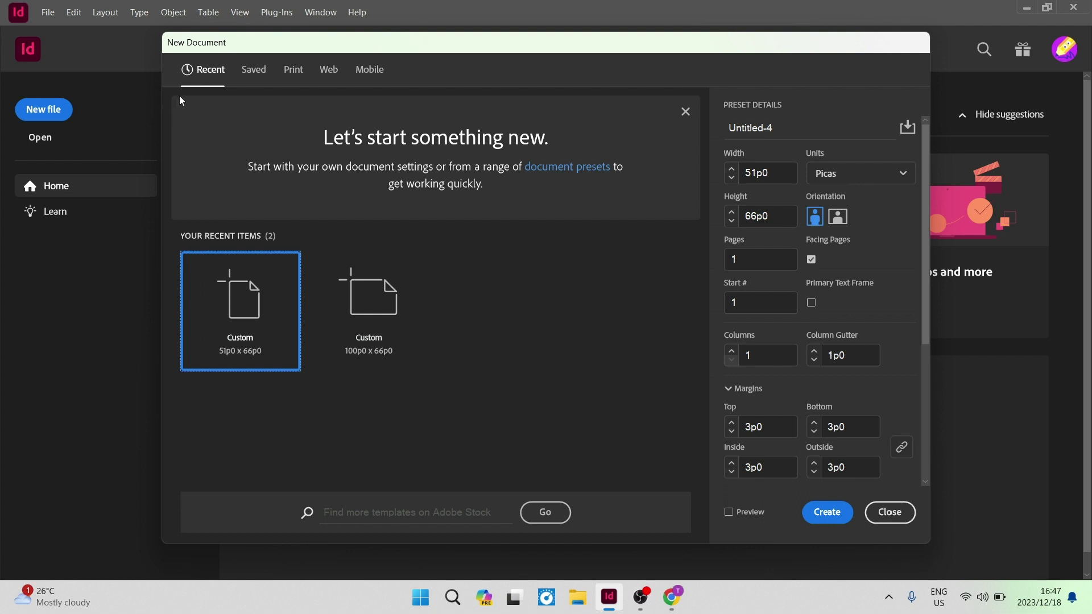
left_click(294, 71)
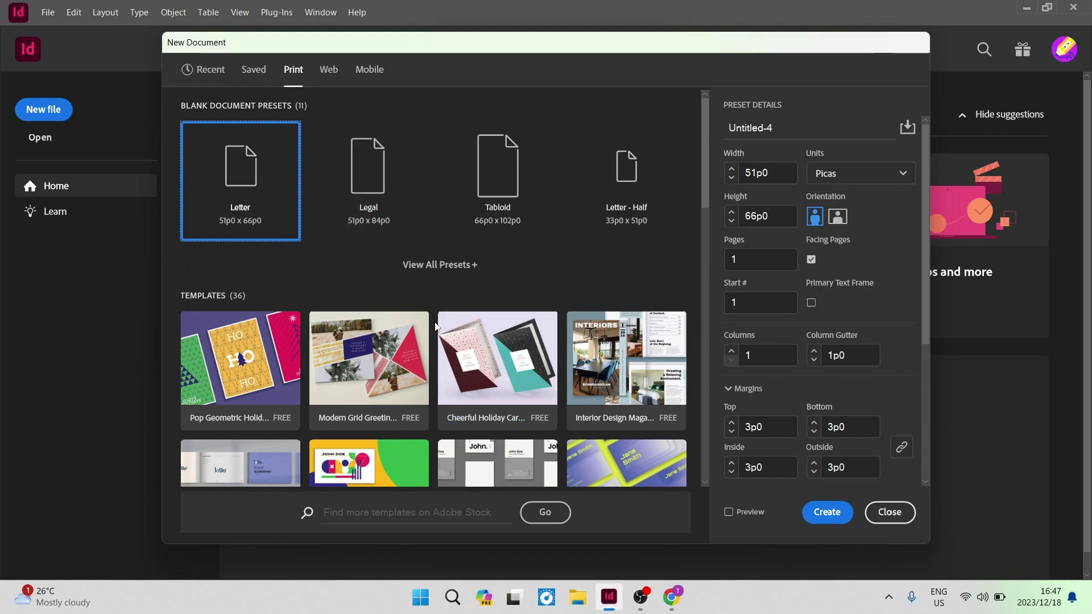
left_click(434, 276)
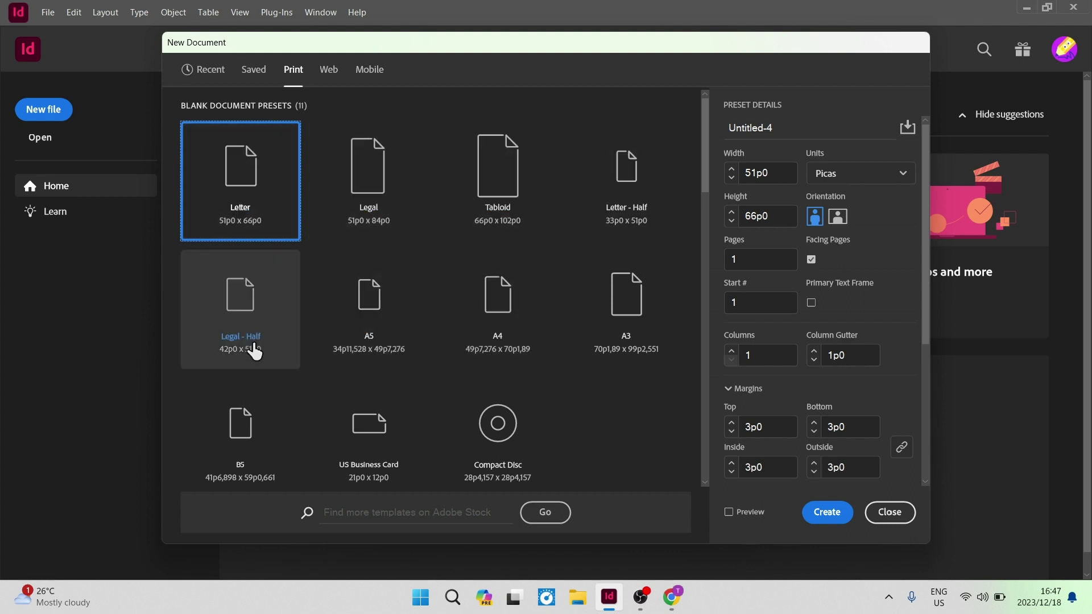
scroll(250, 379, "down", 1)
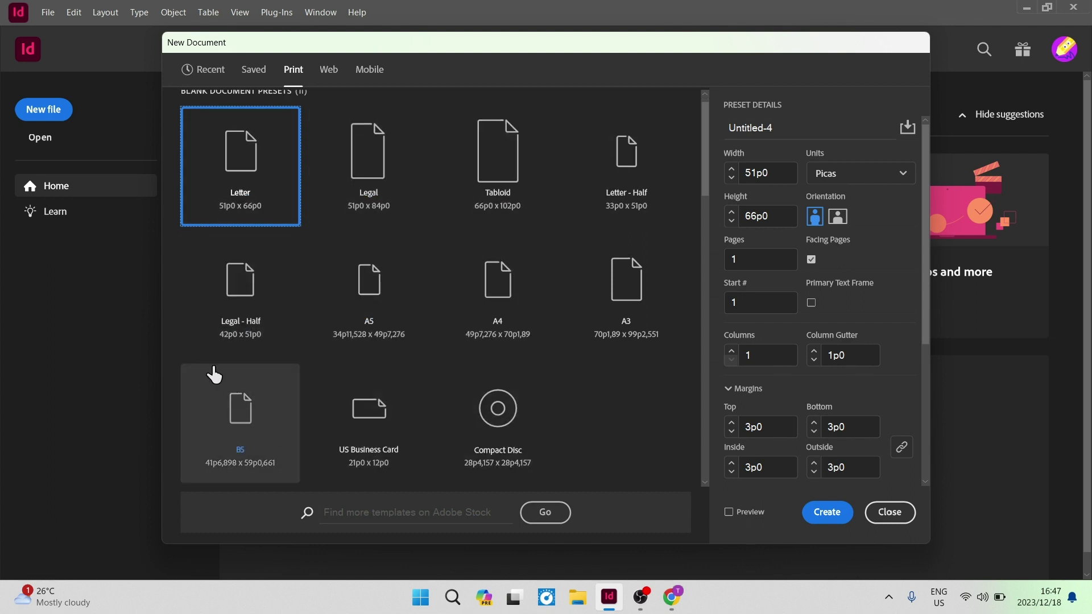
scroll(398, 348, "down", 3)
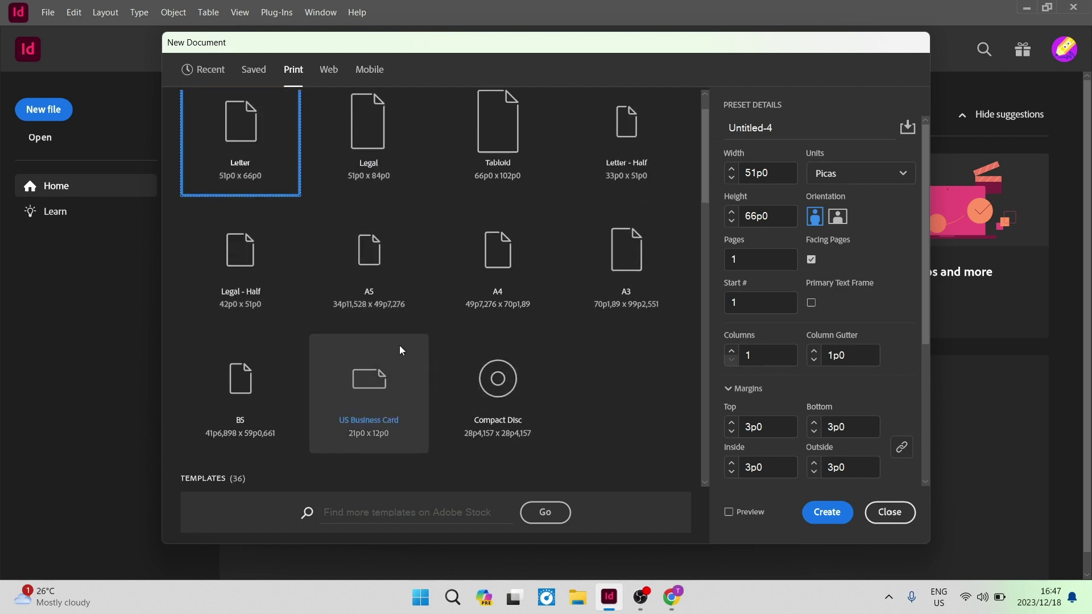
scroll(360, 341, "up", 4)
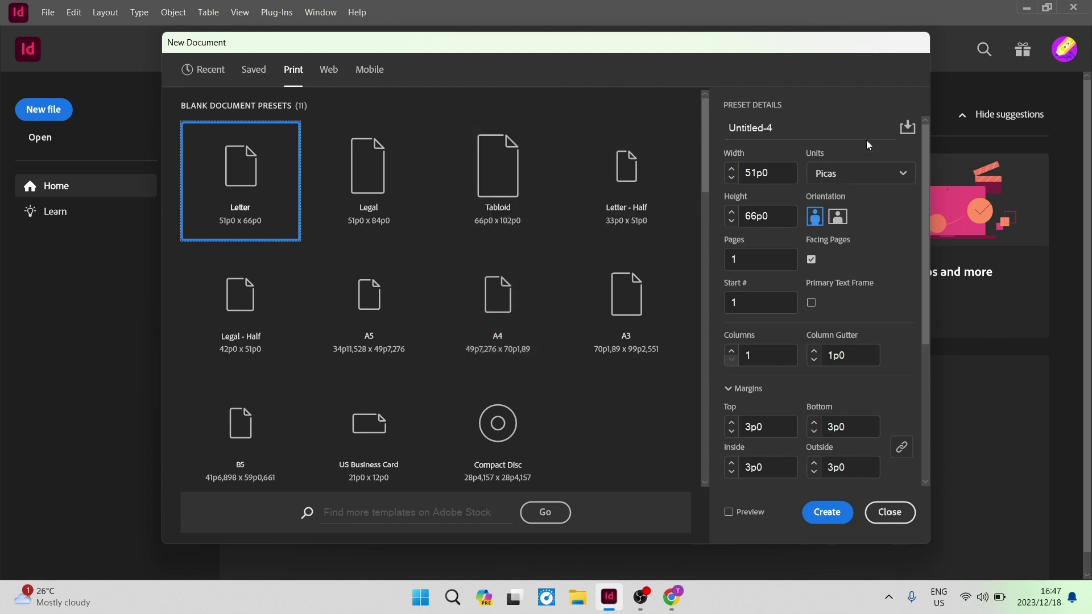
Name the new document MAGAZINE 1, choose the A4 preset and check the available units
left_click(797, 129)
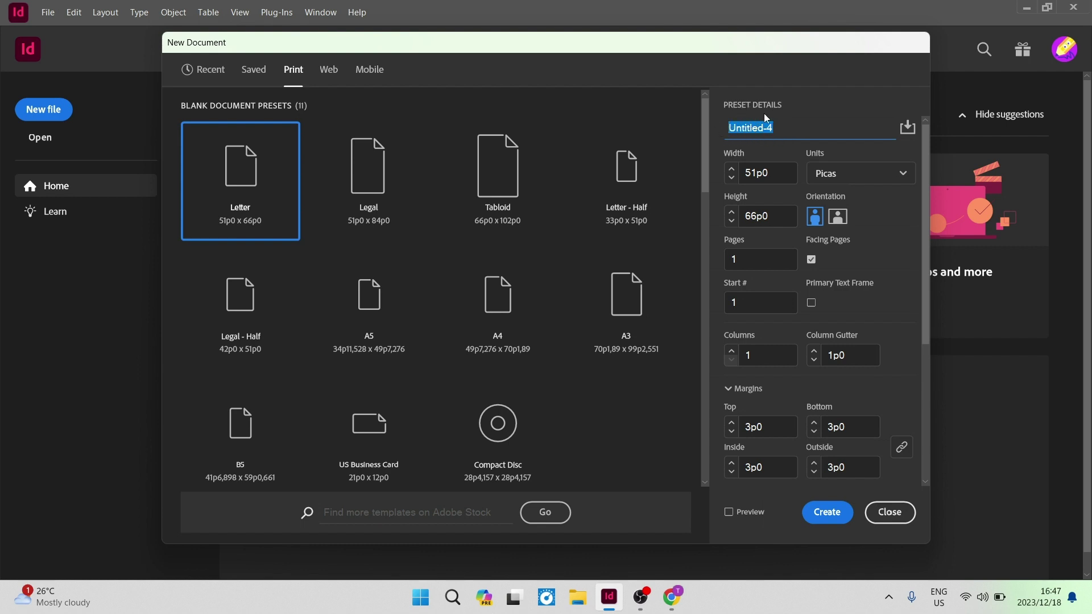
type("MAGAZINE 1")
left_click(501, 310)
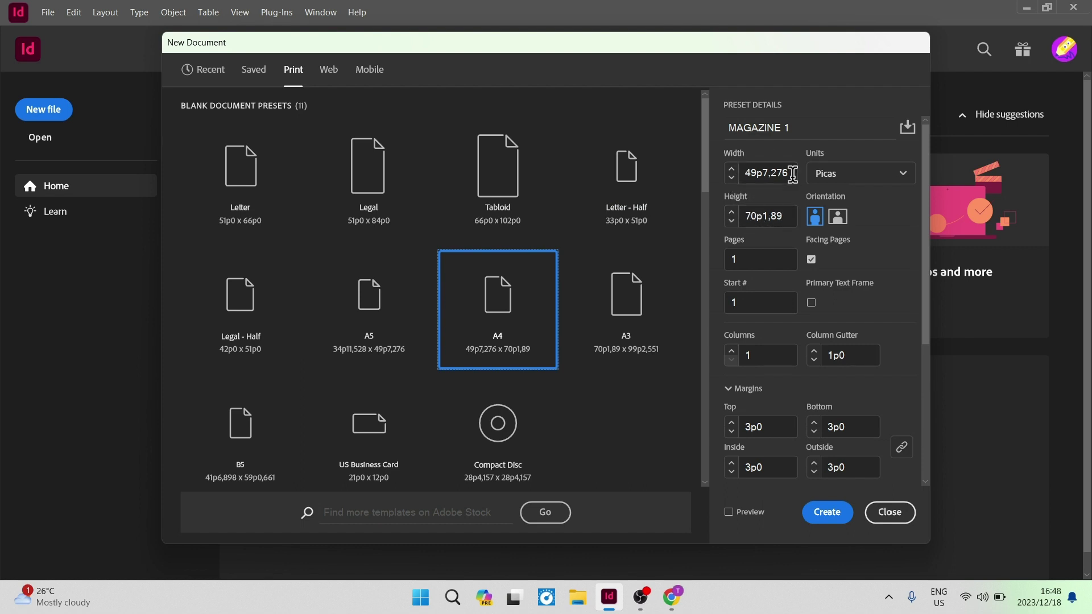
left_click(851, 182)
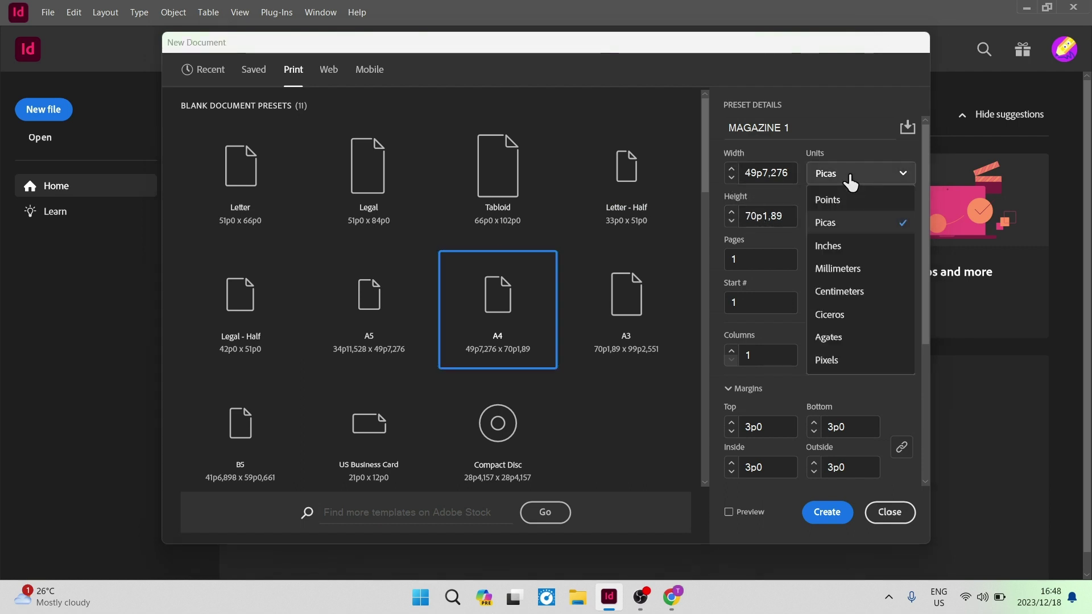
left_click(861, 174)
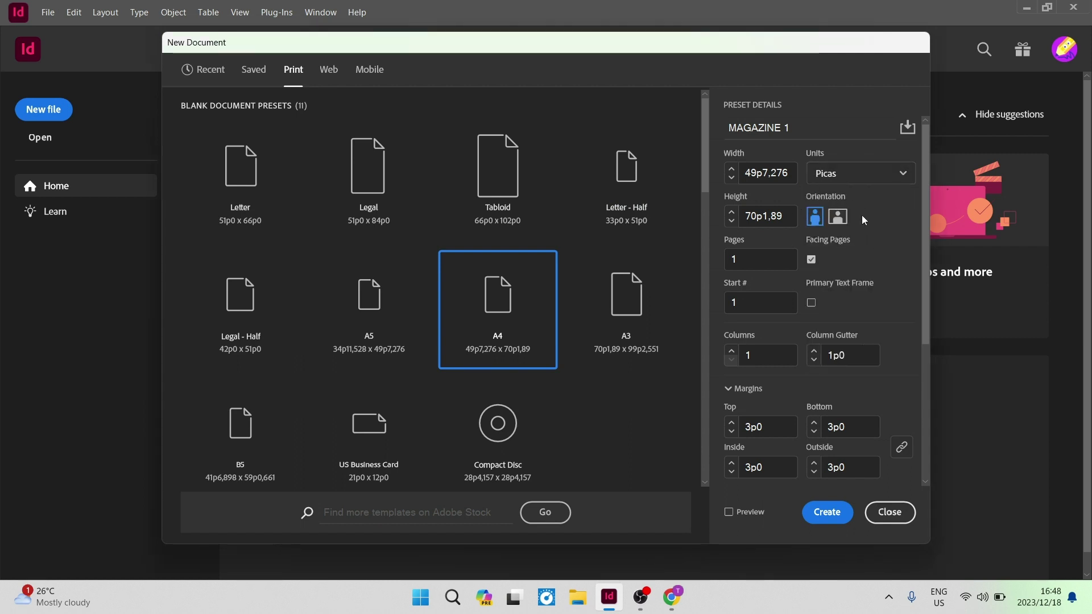
Set the new document's number of pages to 3
left_click(768, 257)
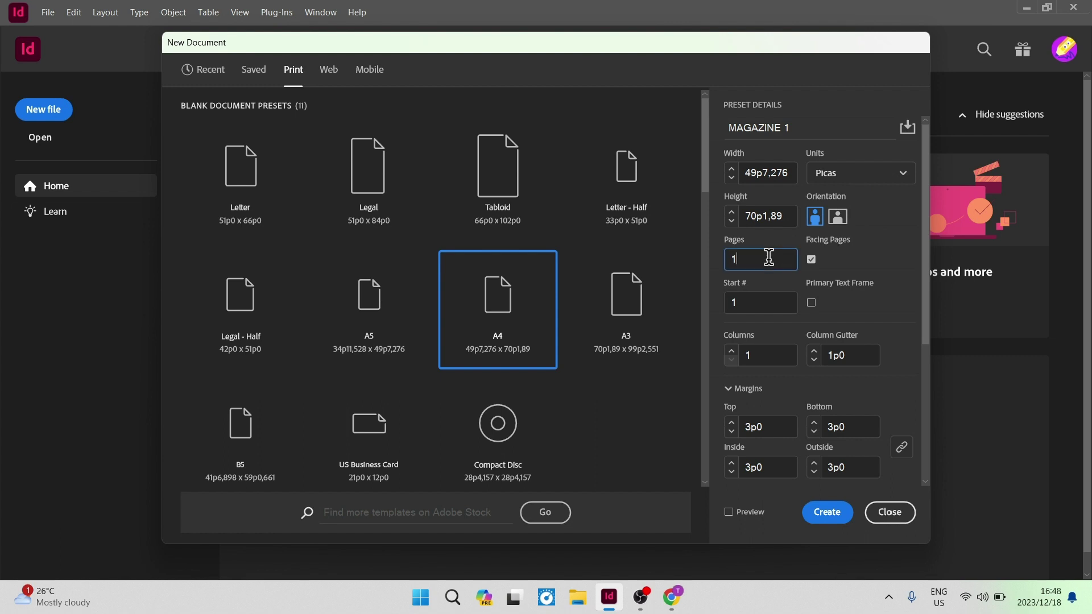
type("3")
key("BackSpace")
key("BackSpace")
type("3")
Review the columns, margins, bleed and slug settings, and close the new document setup without creating a file
scroll(783, 288, "down", 2)
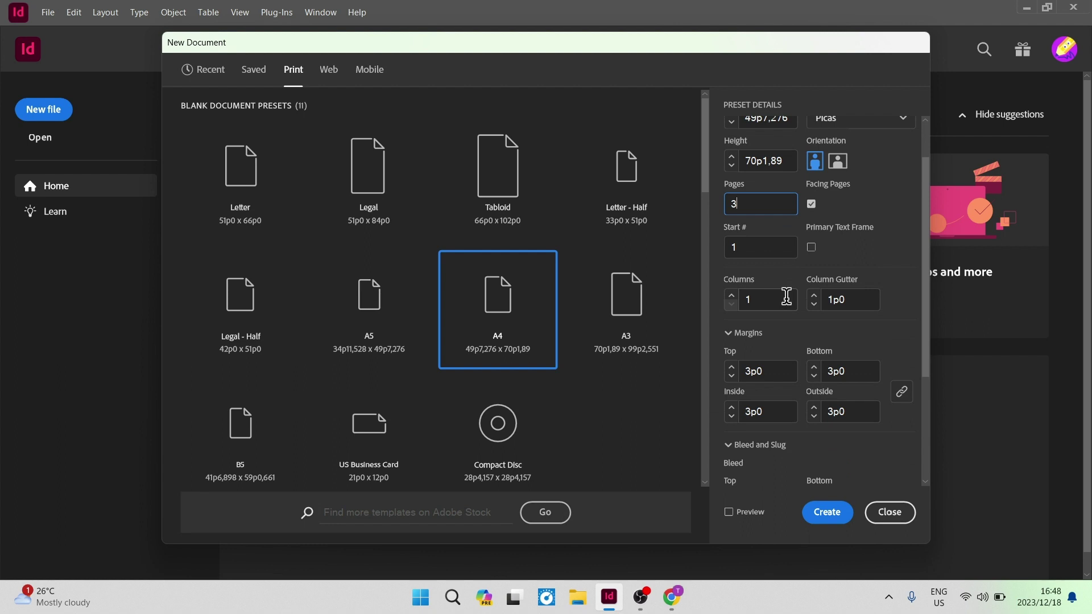
scroll(786, 298, "down", 1)
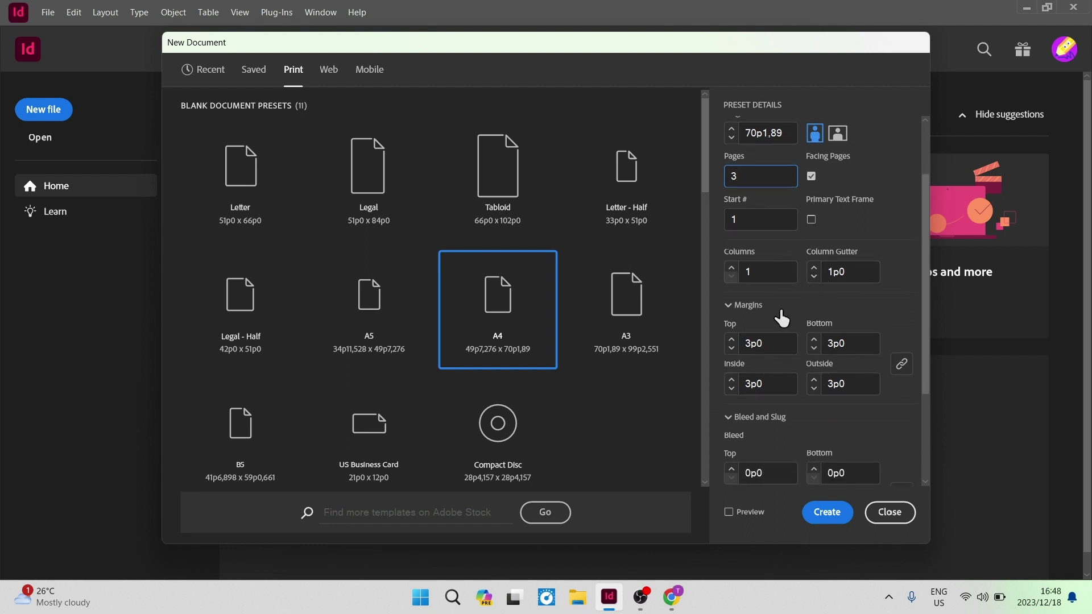
scroll(773, 313, "down", 3)
scroll(772, 316, "down", 1)
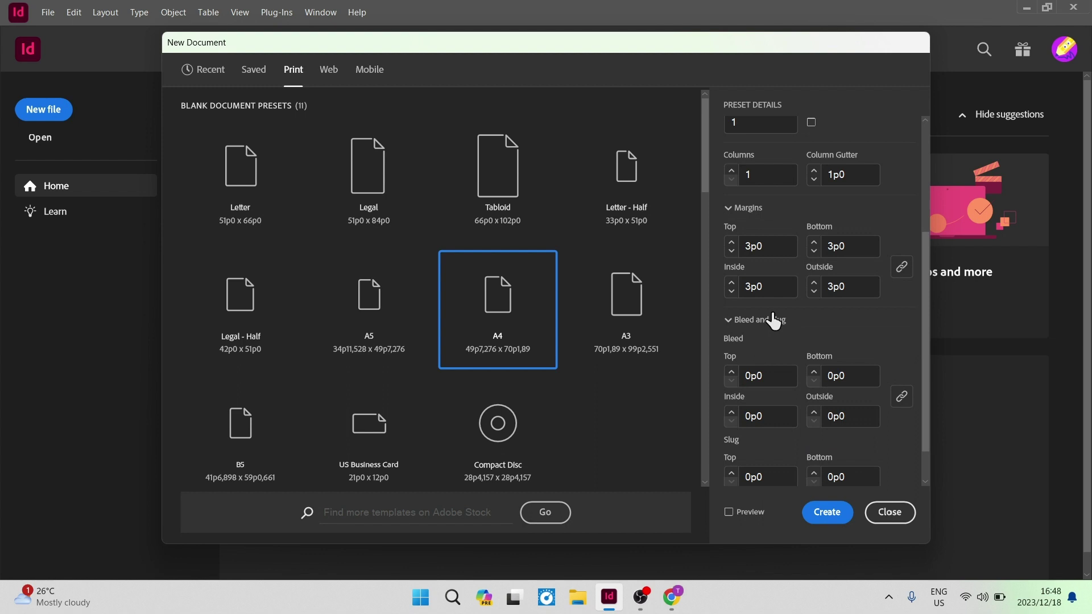
scroll(773, 312, "up", 2)
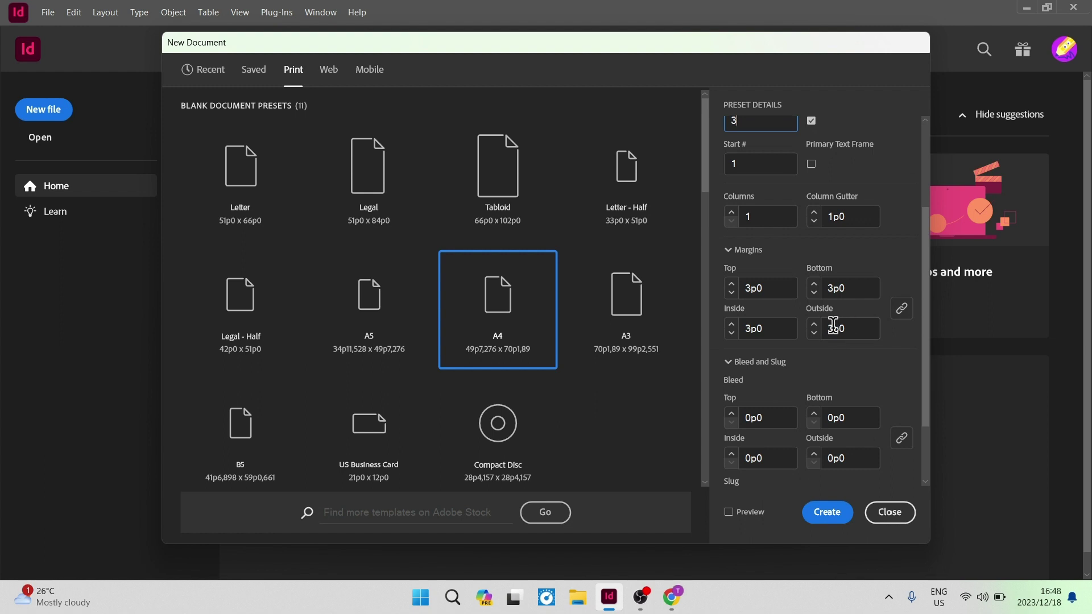
scroll(802, 336, "down", 3)
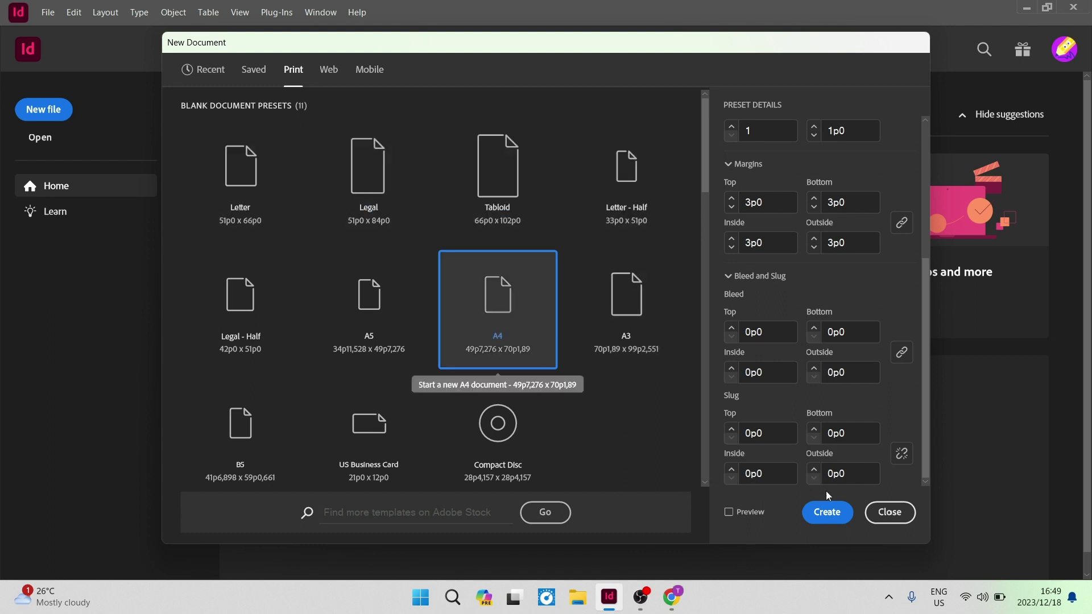
left_click(889, 512)
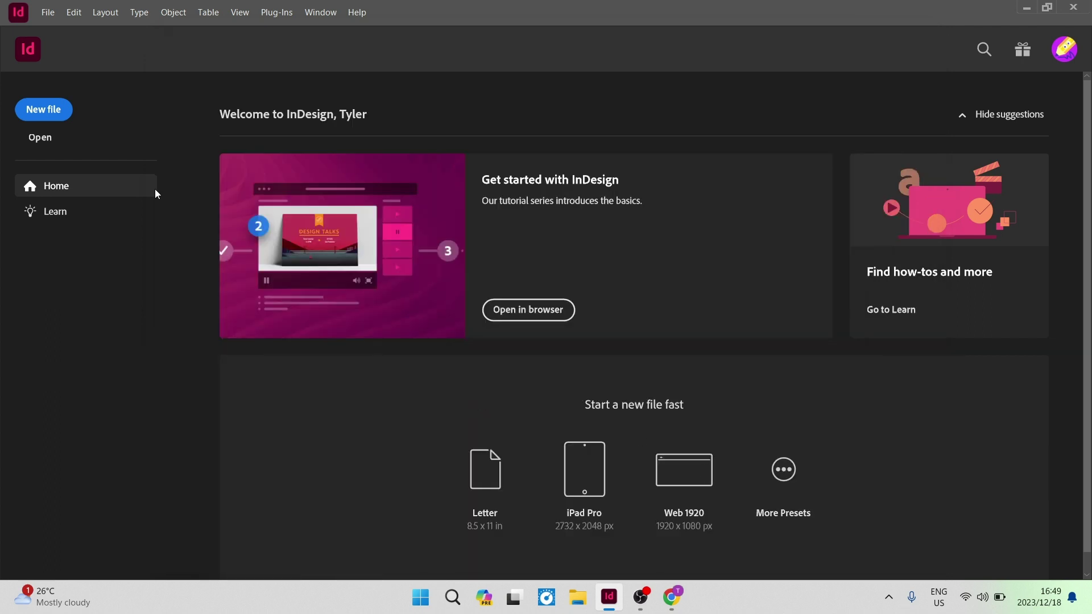
Reopen the new document setup and browse the print templates
left_click(67, 111)
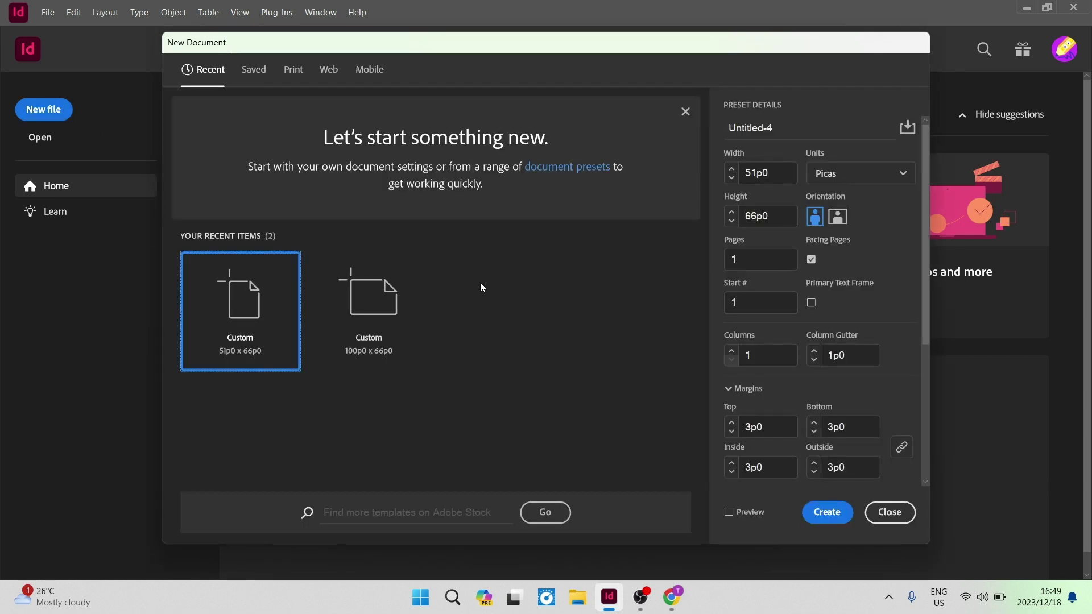
left_click(292, 71)
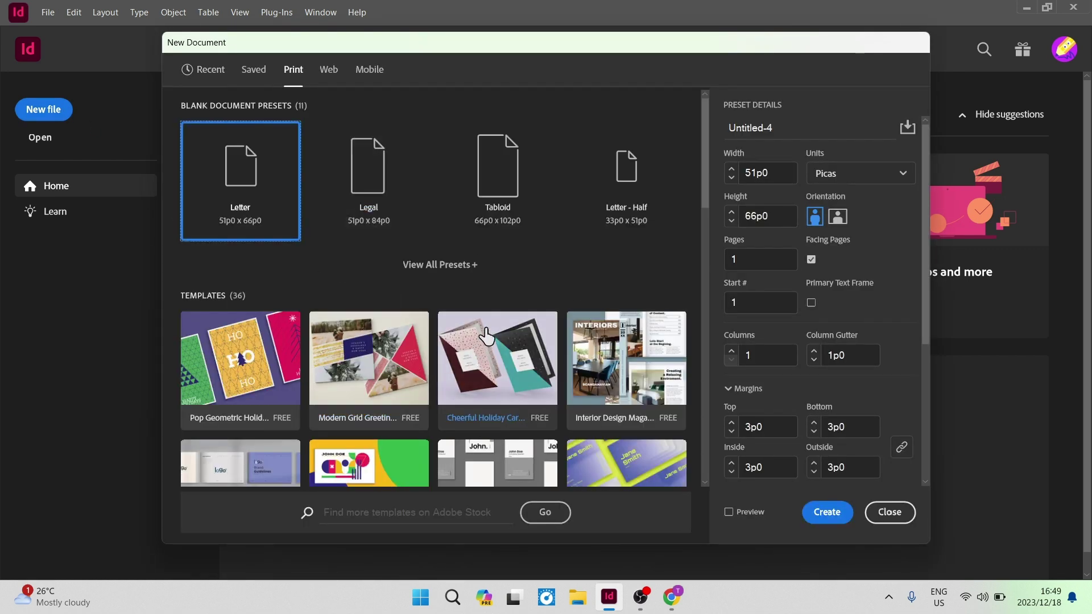
scroll(473, 325, "down", 1)
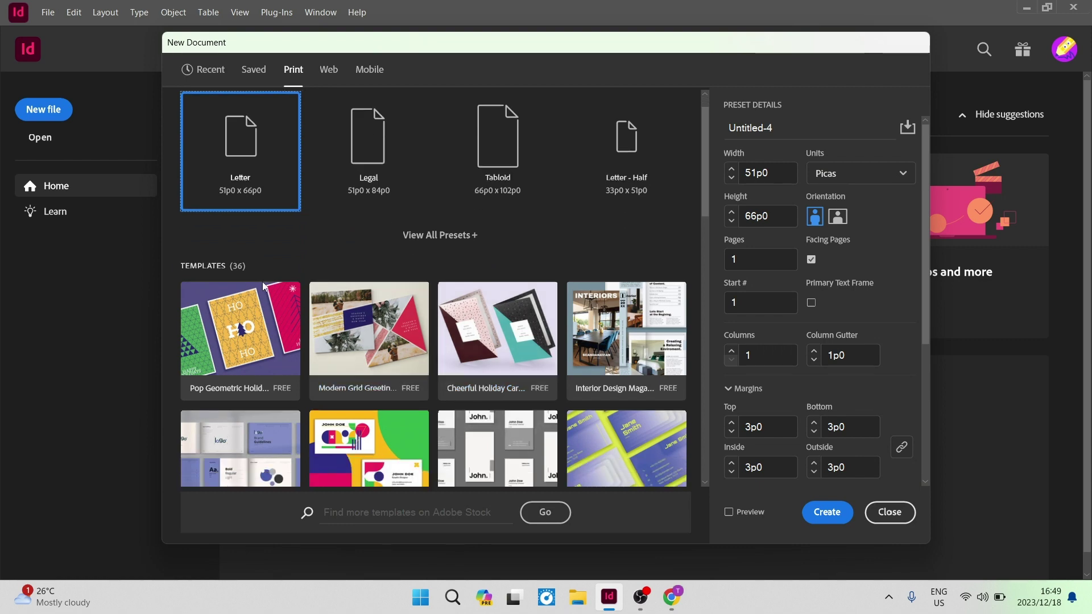
scroll(277, 298, "down", 1)
scroll(277, 298, "down", 7)
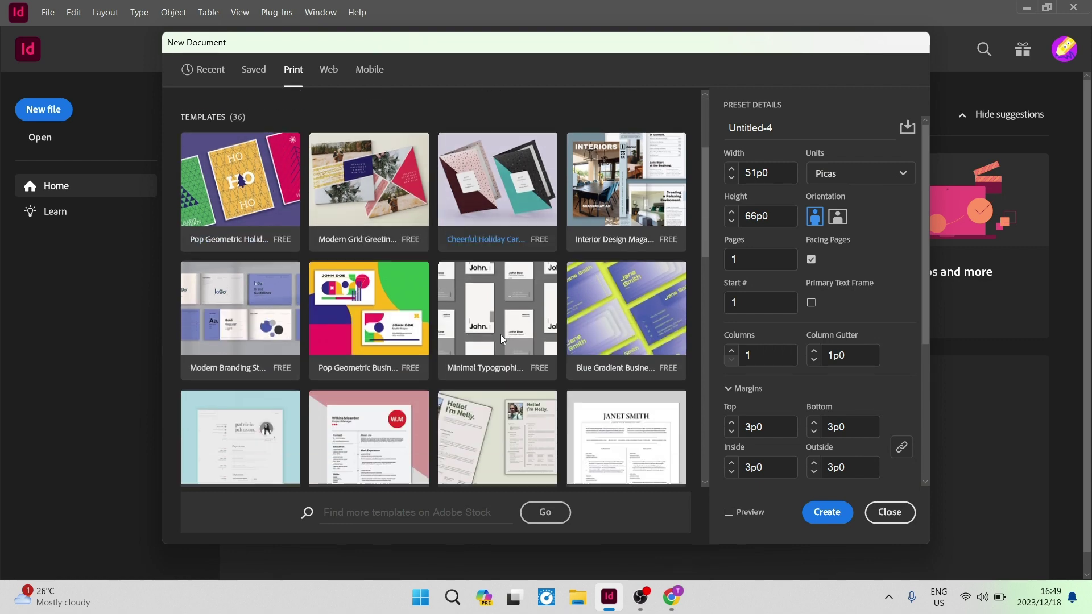
scroll(394, 320, "down", 6)
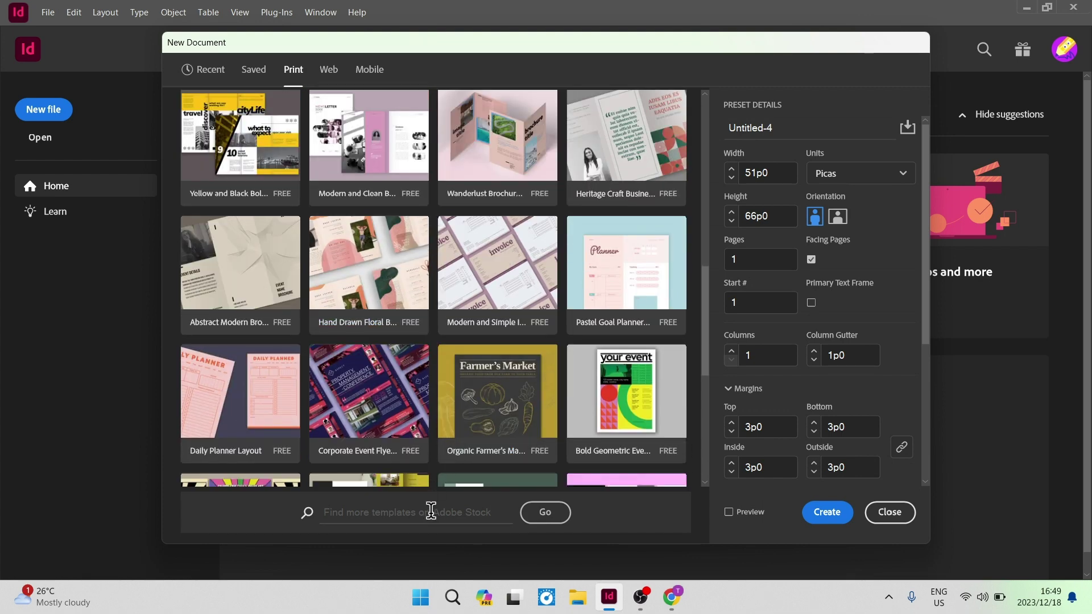
Search Adobe Stock for MAGAZINE templates and look through the layouts found
left_click(338, 512)
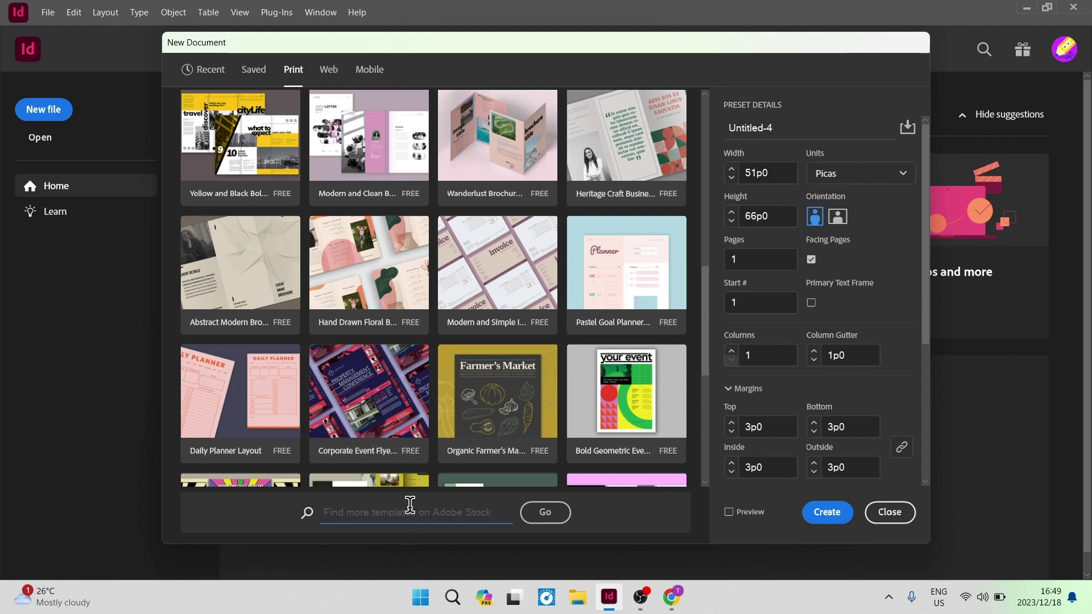
type("MAGAZINE")
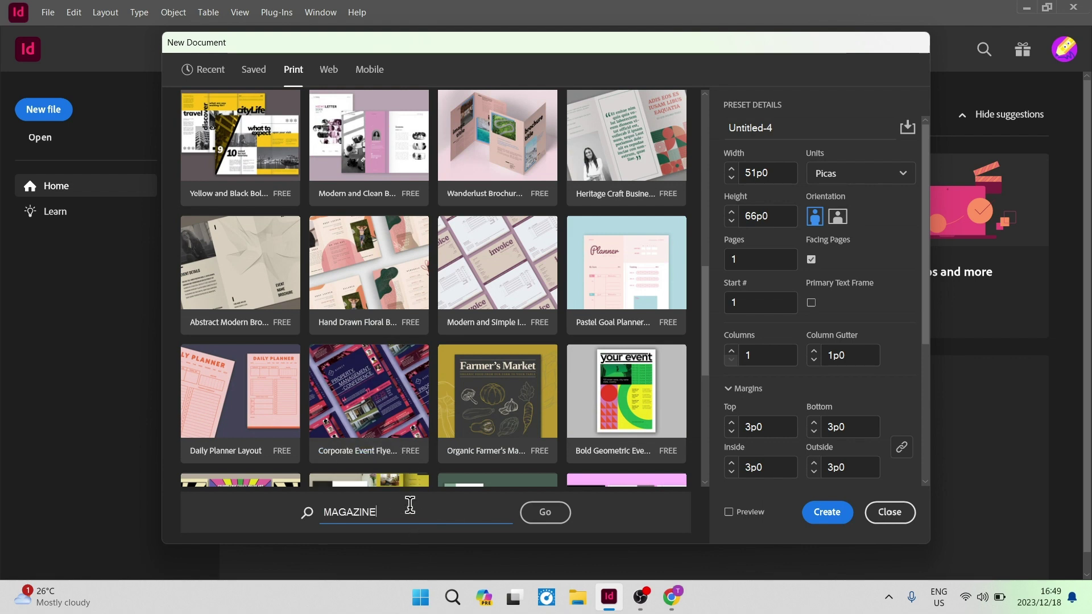
left_click(553, 521)
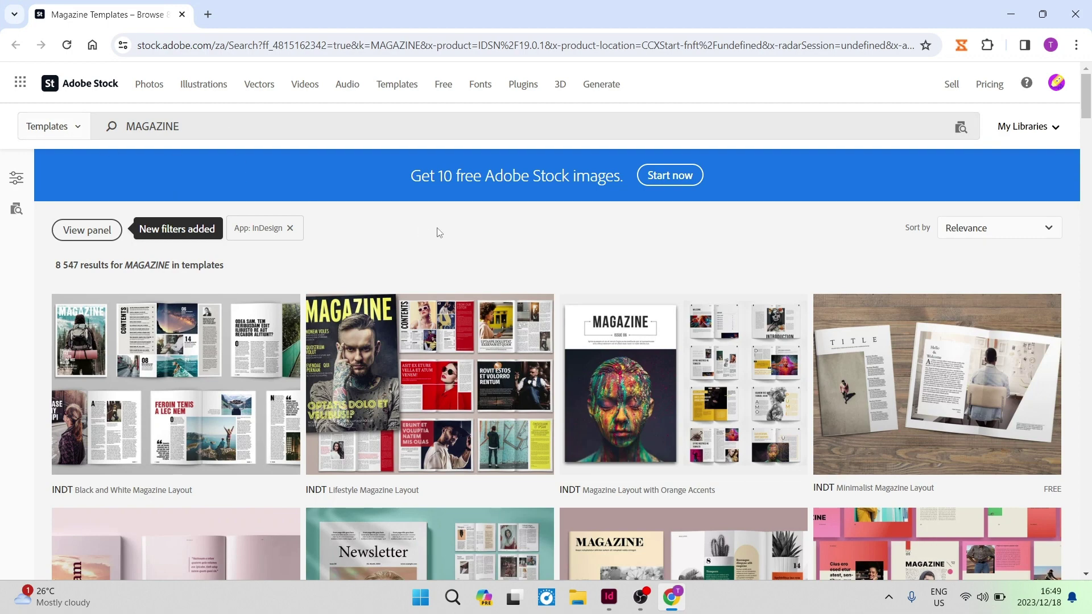
scroll(478, 281, "down", 3)
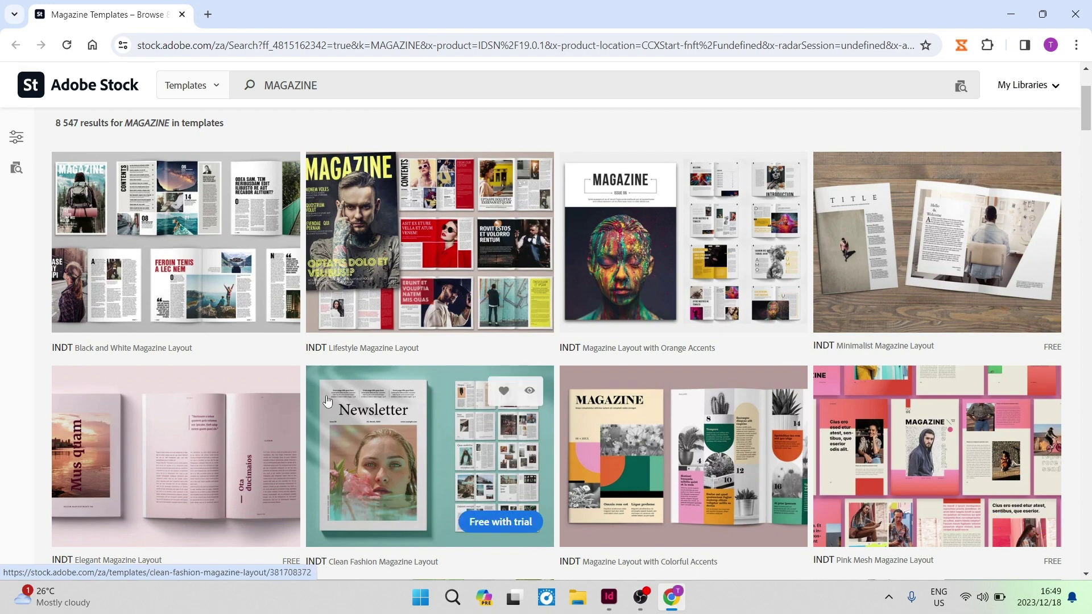
scroll(597, 361, "down", 5)
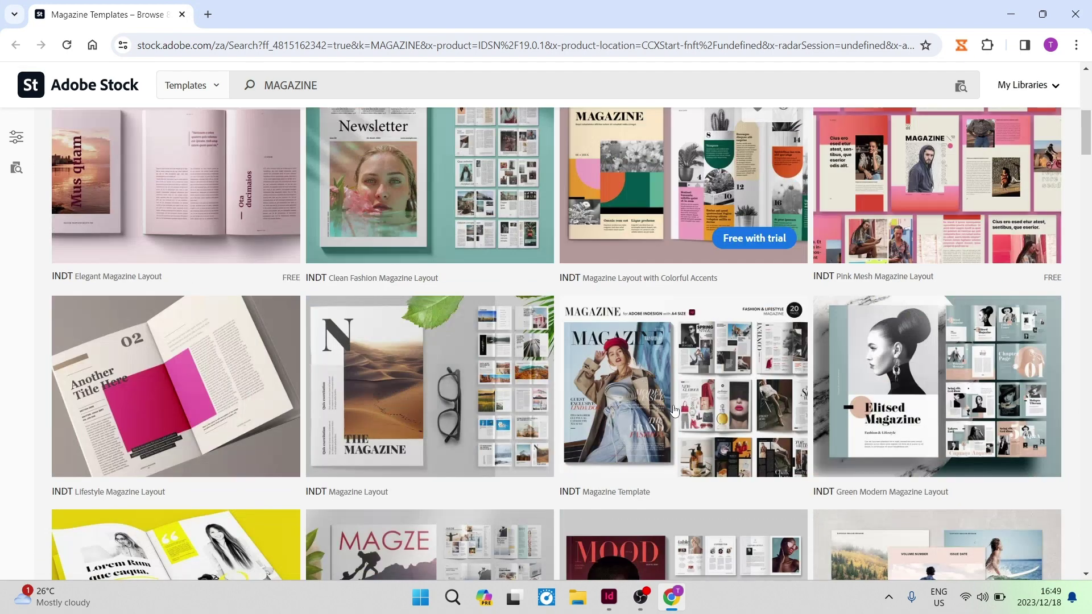
scroll(674, 409, "down", 10)
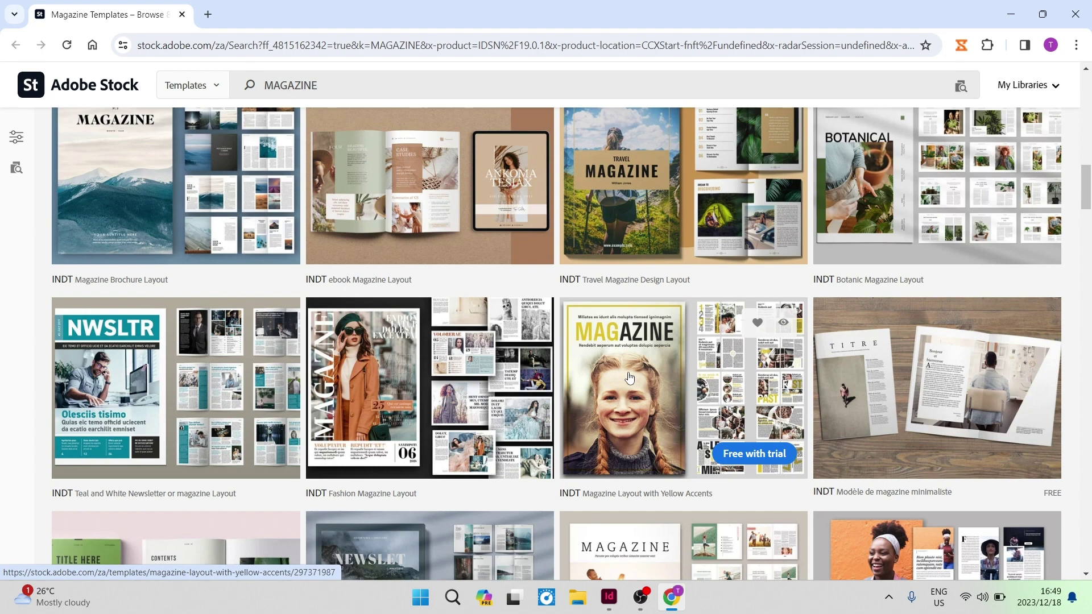
scroll(630, 377, "up", 15)
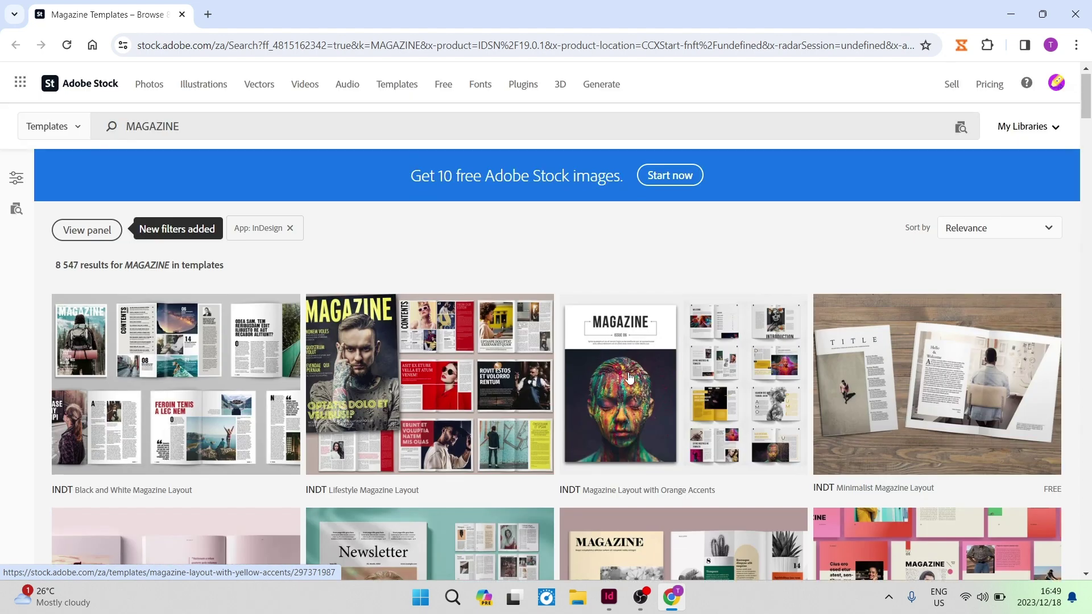
scroll(630, 378, "down", 5)
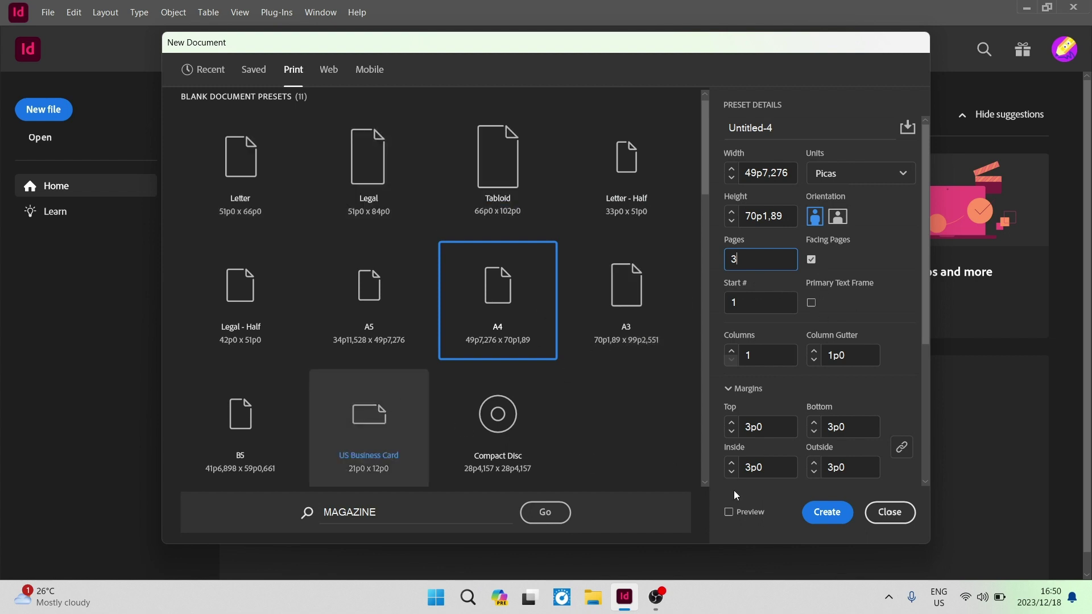
Create the three-page A4 document in portrait orientation with facing pages
left_click(827, 512)
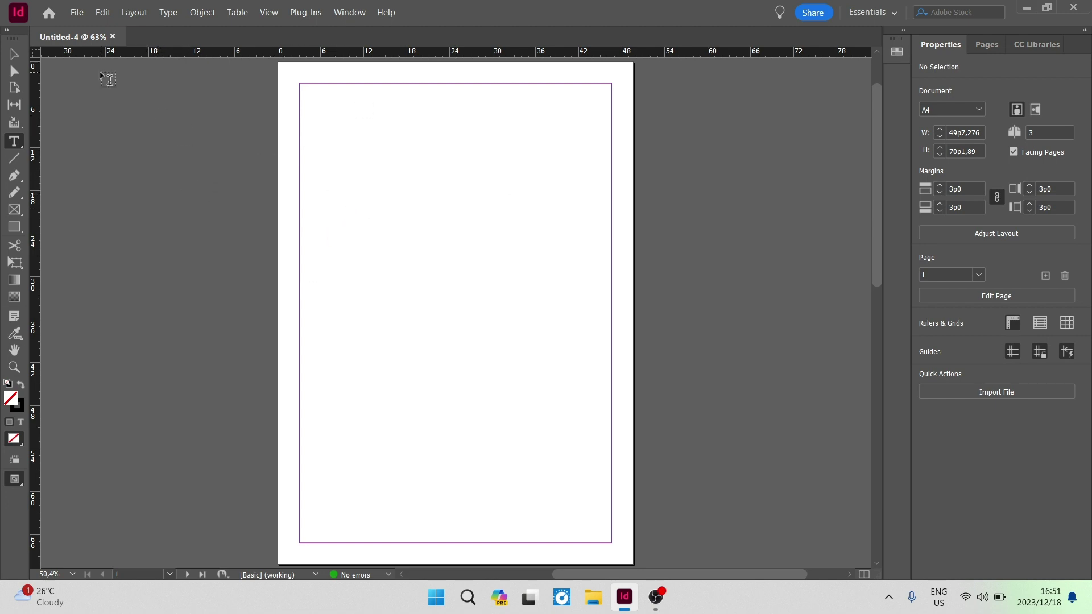
Set all four page margins to 1p0 and the number of columns to 2
left_click(135, 12)
mouse_move(189, 32)
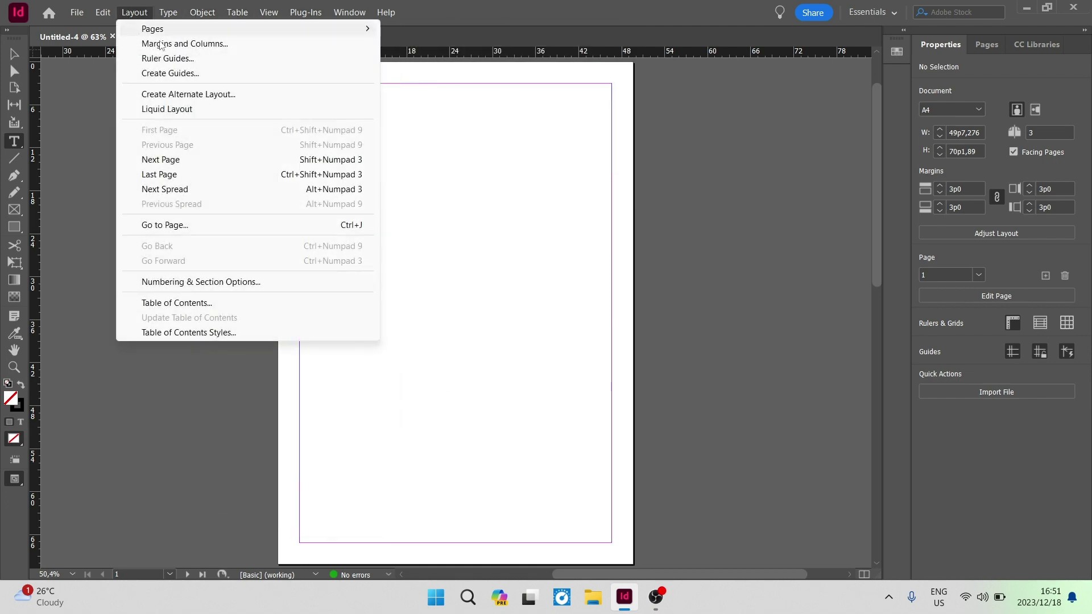
left_click(252, 44)
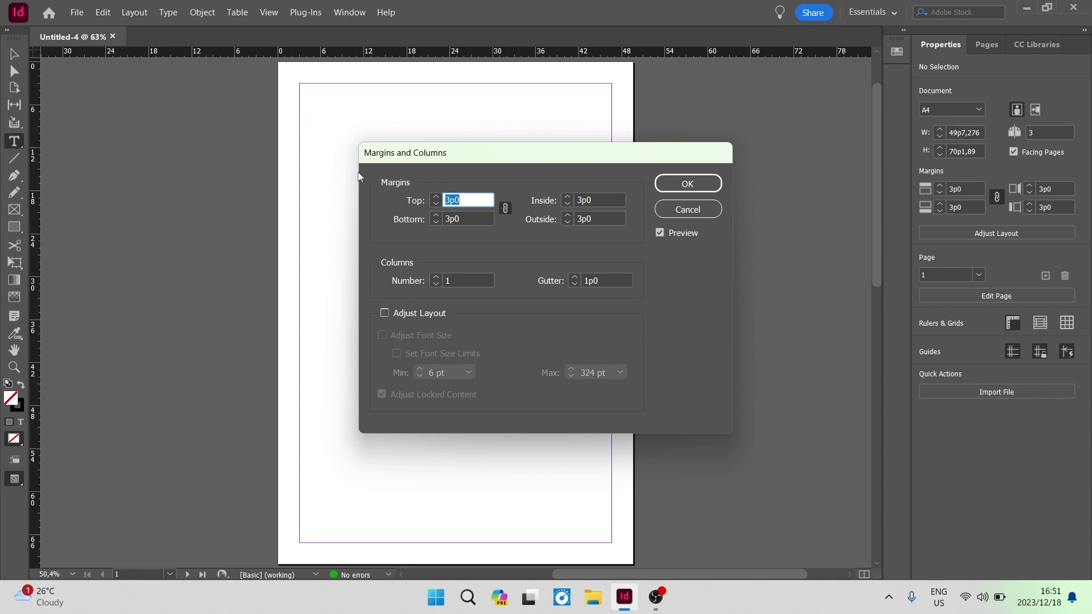
left_click_drag(436, 205, 436, 204)
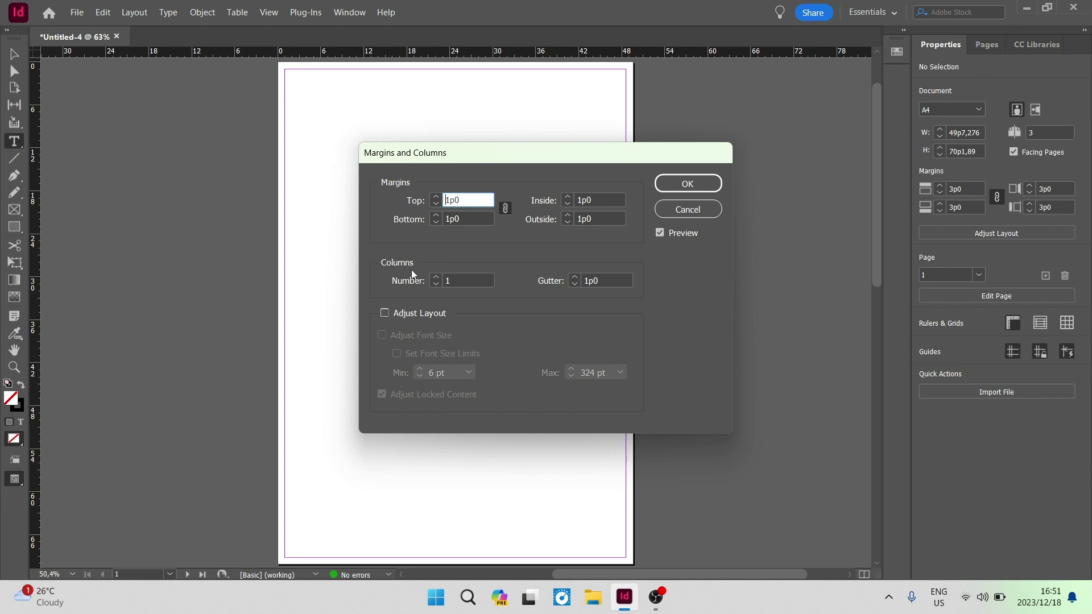
left_click(436, 278)
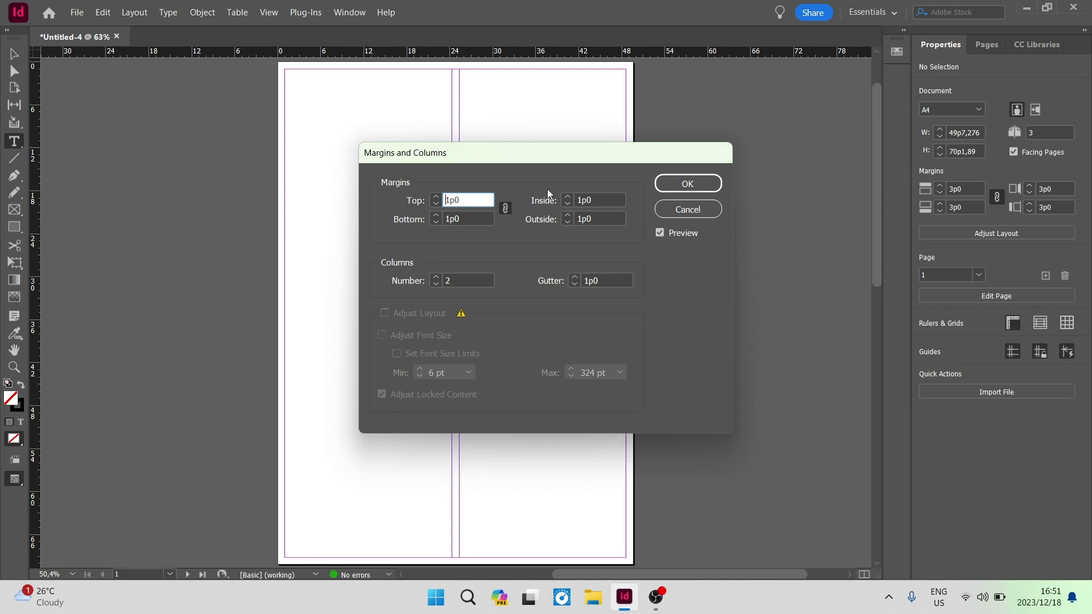
Set the column gutter to 0p10 and apply the margin and column settings
left_click_drag(549, 158, 690, 178)
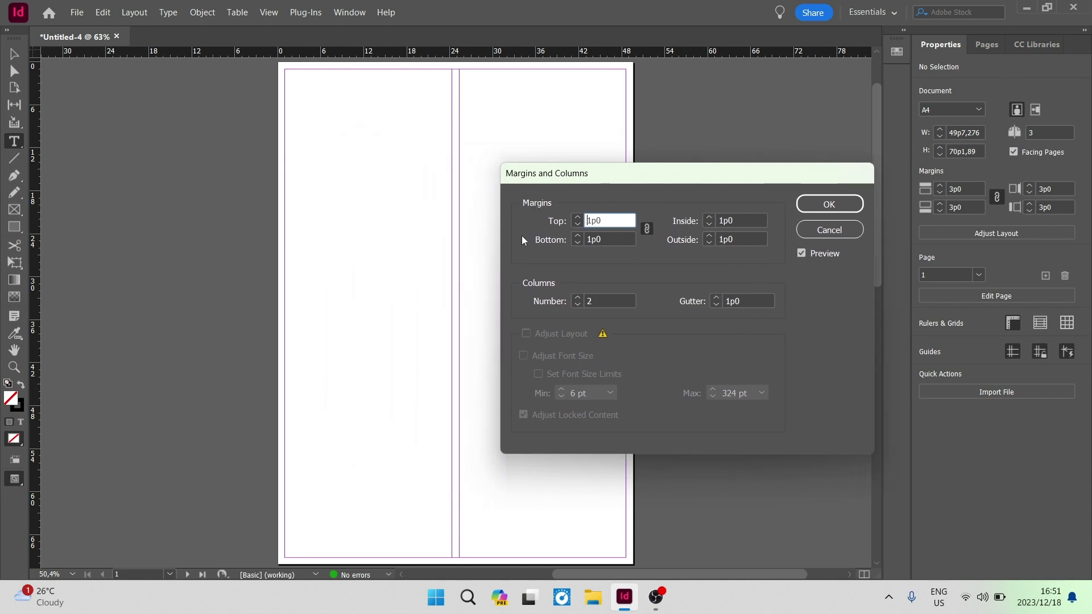
left_click(715, 304)
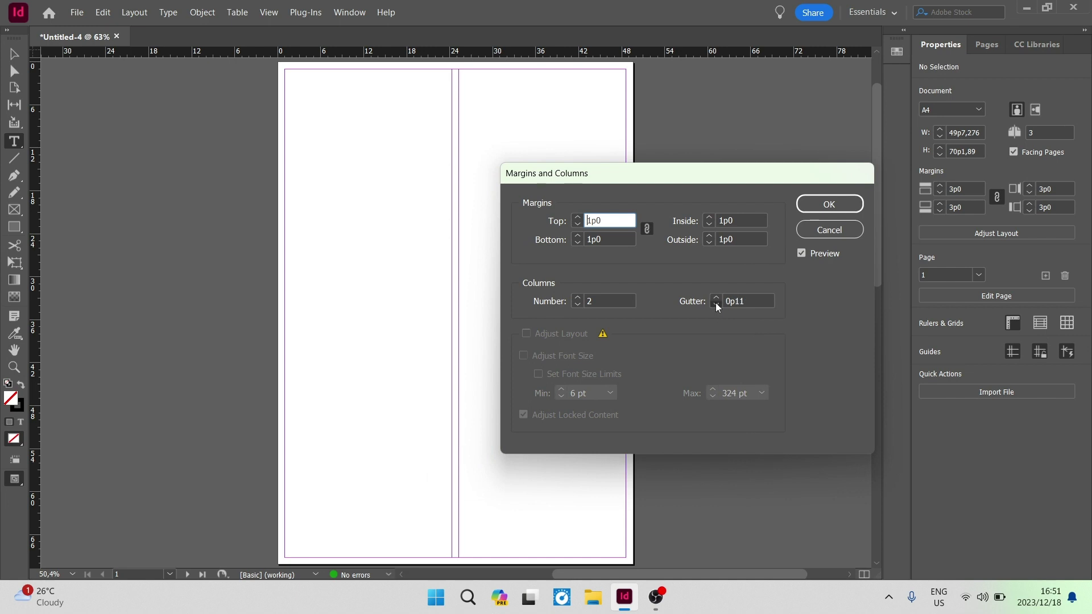
left_click(716, 303)
left_click(715, 304)
left_click(716, 304)
left_click(716, 303)
left_click(716, 304)
left_click(716, 304)
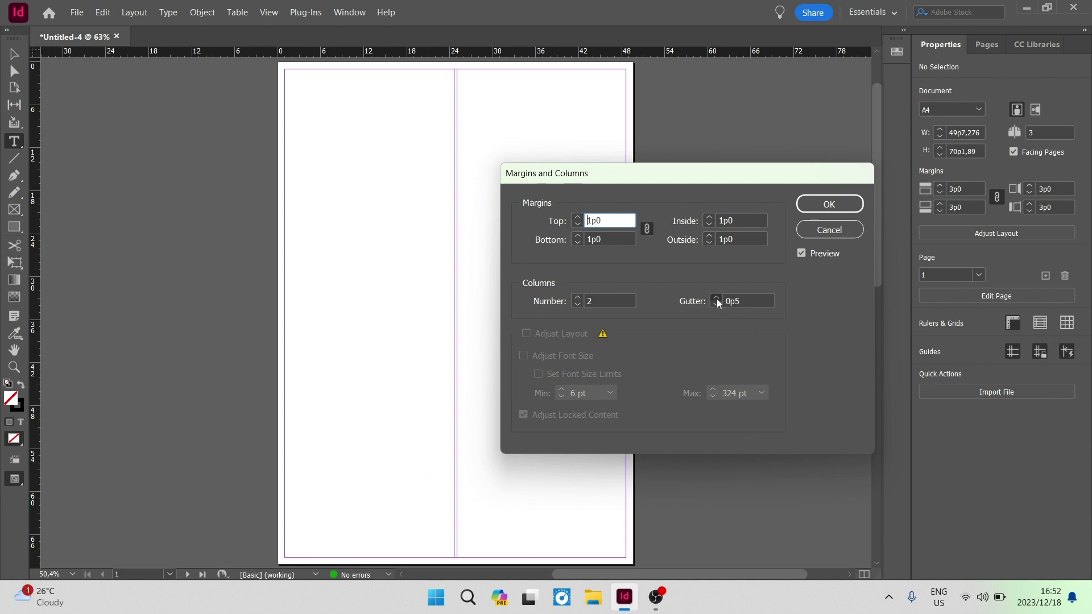
left_click(717, 298)
left_click(716, 298)
left_click(717, 299)
left_click(716, 299)
left_click(716, 298)
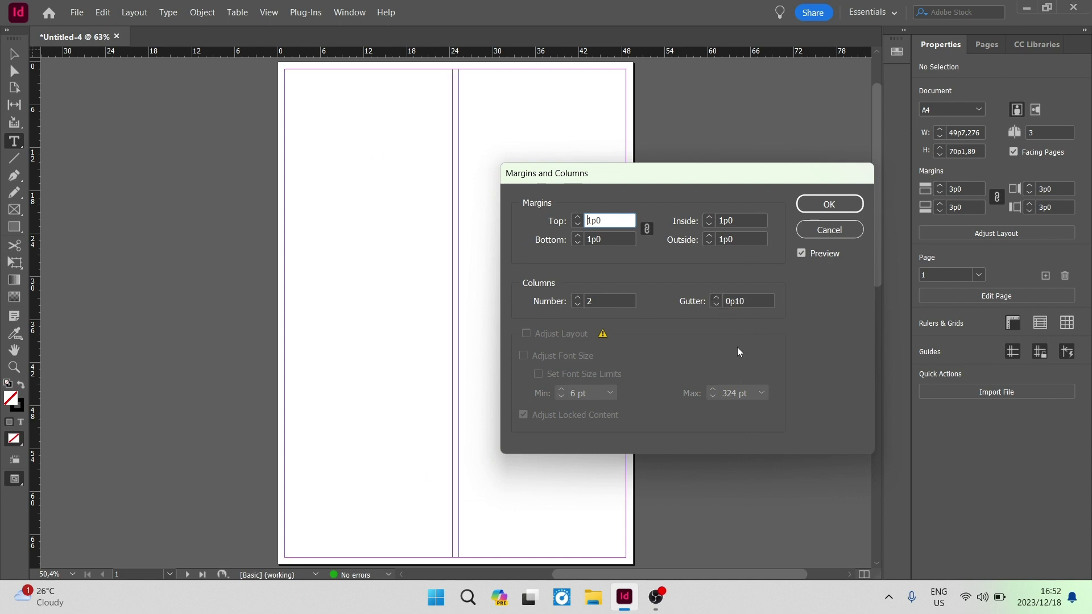
left_click(817, 206)
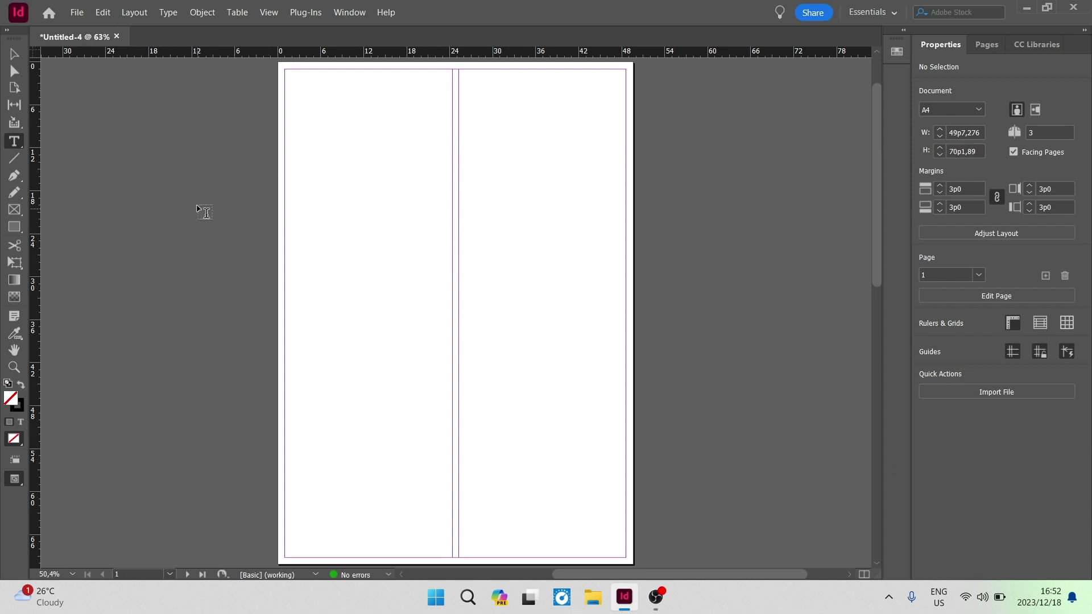
Start creating layout guides with 3 rows and 2 columns on the page
left_click(134, 15)
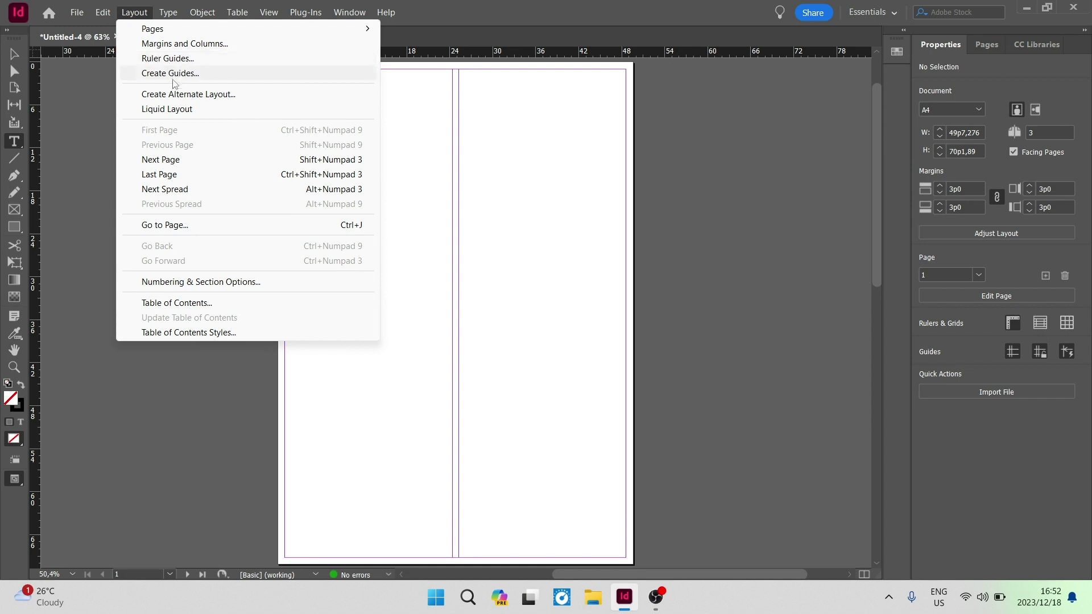
left_click(213, 80)
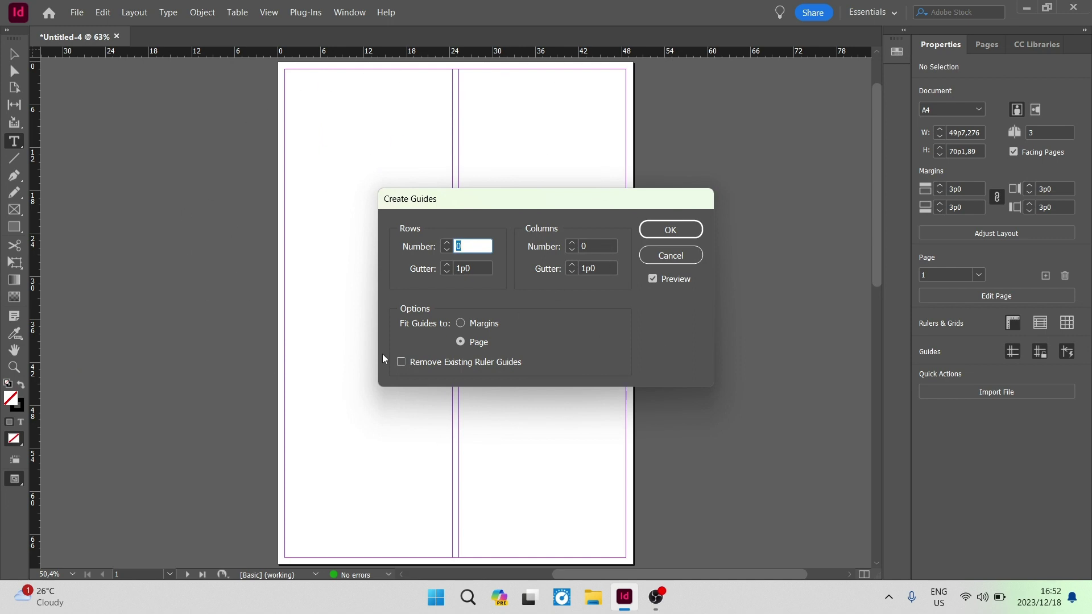
left_click_drag(495, 202, 701, 258)
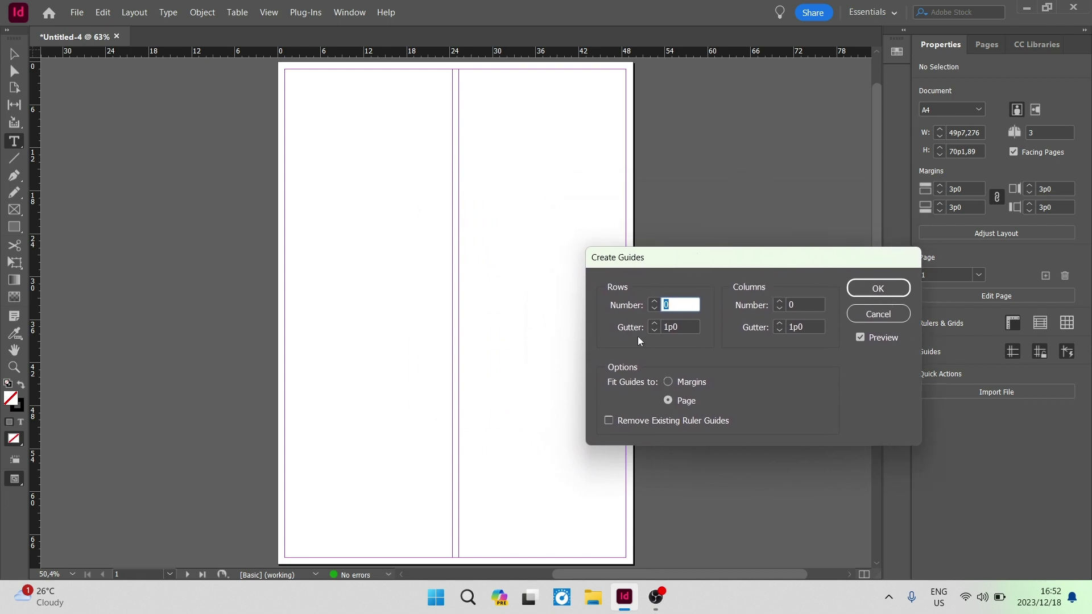
left_click(655, 301)
left_click(654, 301)
left_click(654, 301)
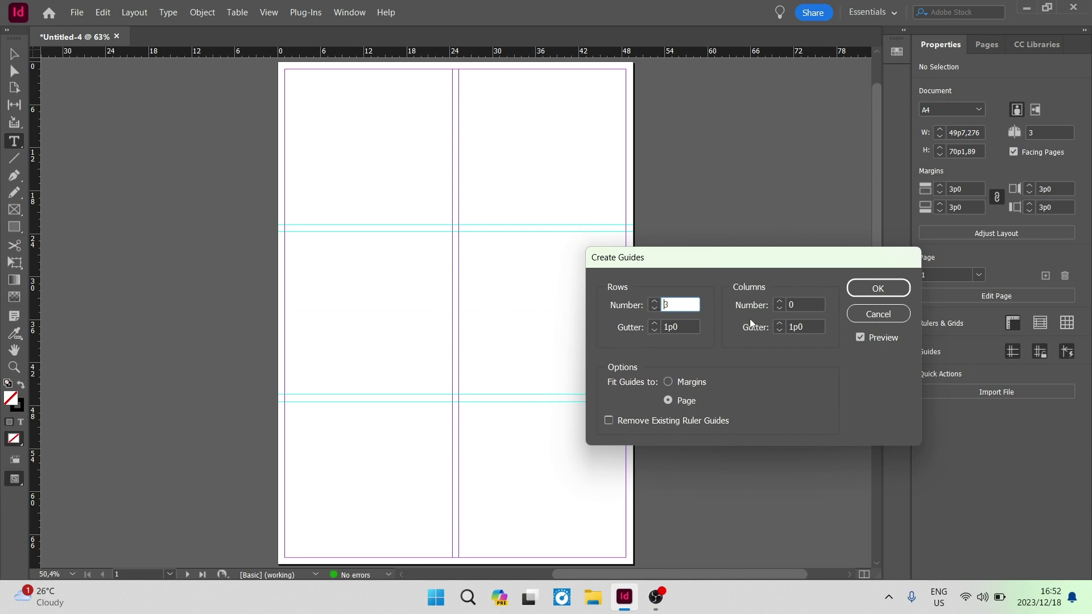
left_click(784, 304)
left_click(781, 303)
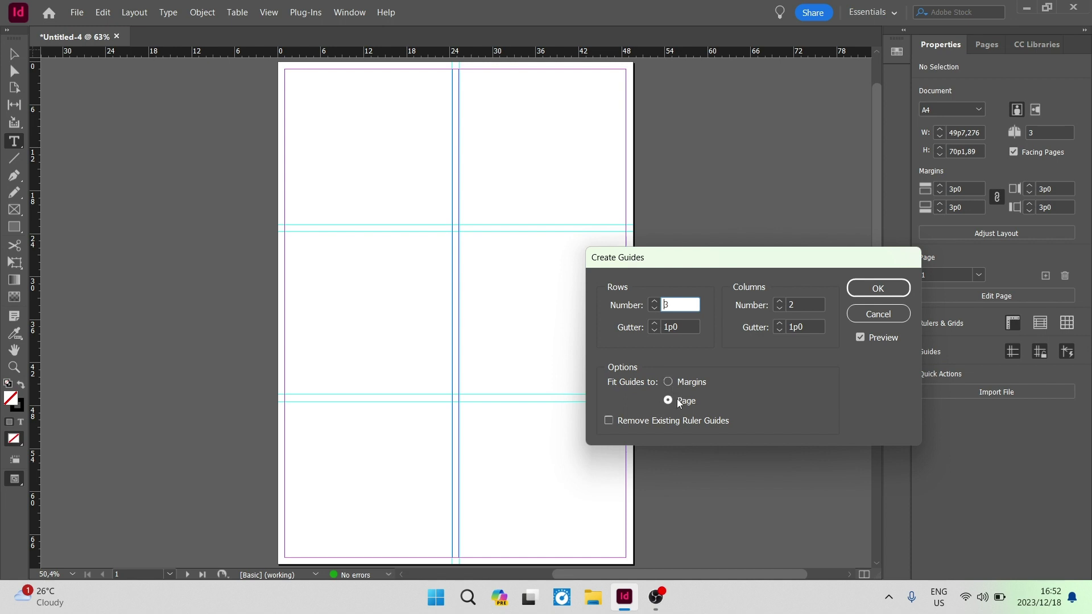
Compare fitting the guides to the margins, then create them fitted to the page with existing ruler guides removed
left_click(670, 381)
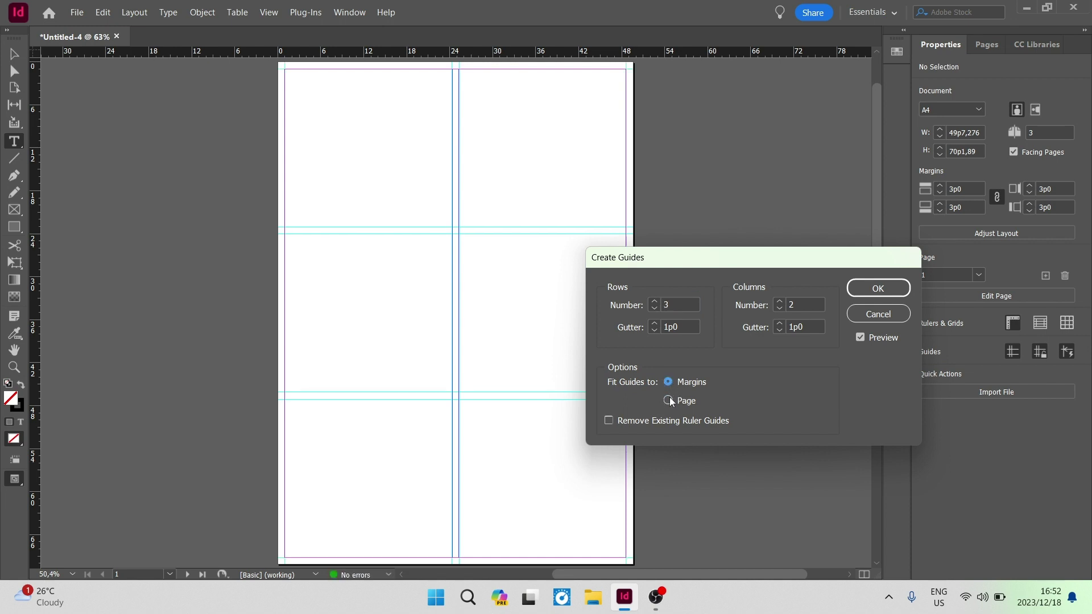
left_click(670, 399)
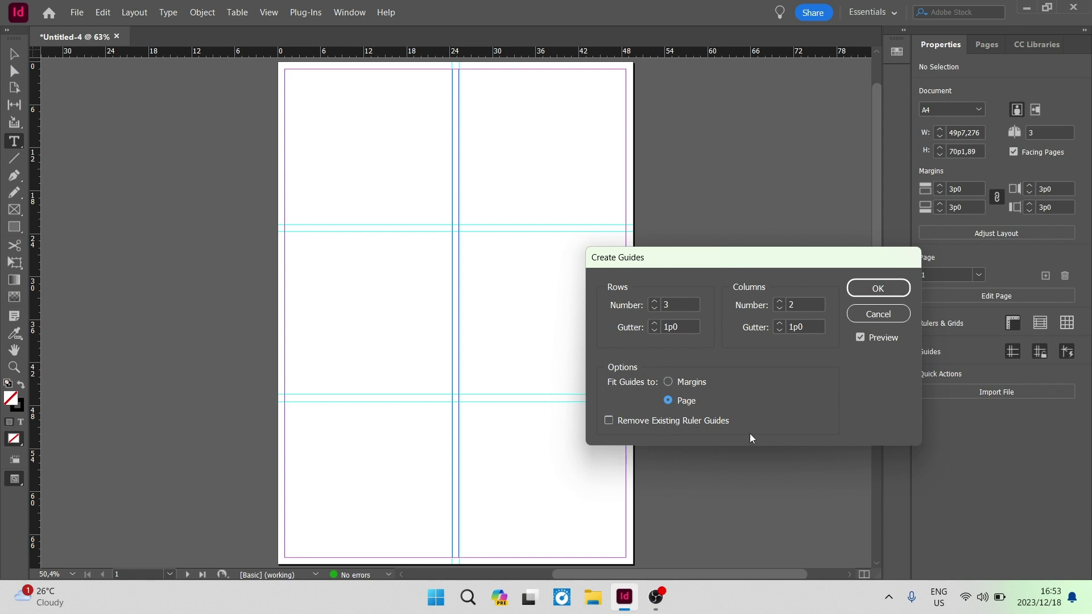
left_click(611, 421)
left_click(877, 288)
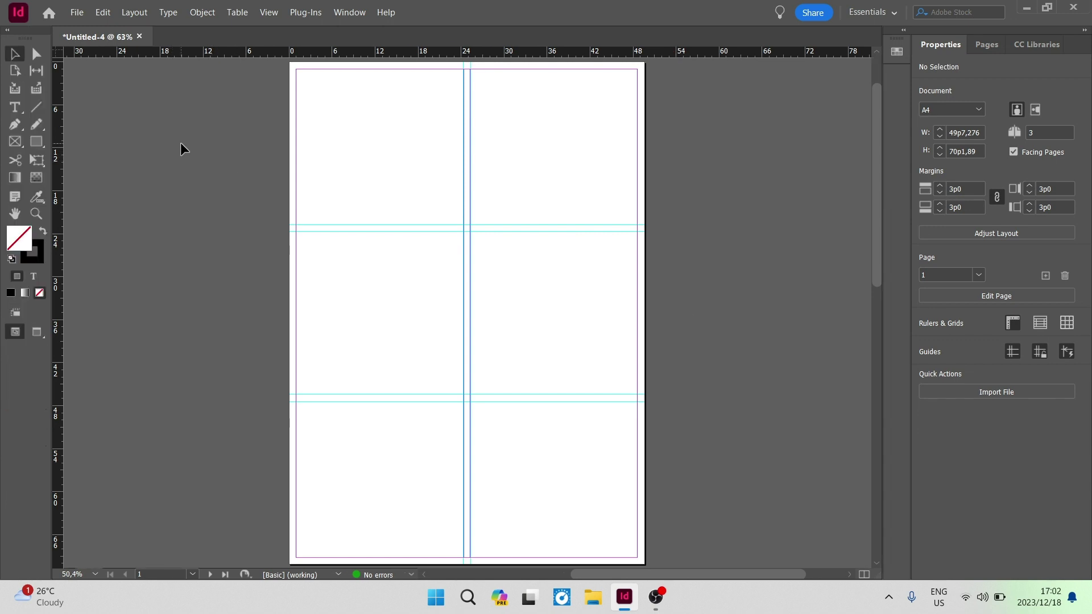
Draw rectangle frames filling the upper-left, middle-right and lower-left cells of the page's guide grid
left_click(13, 141)
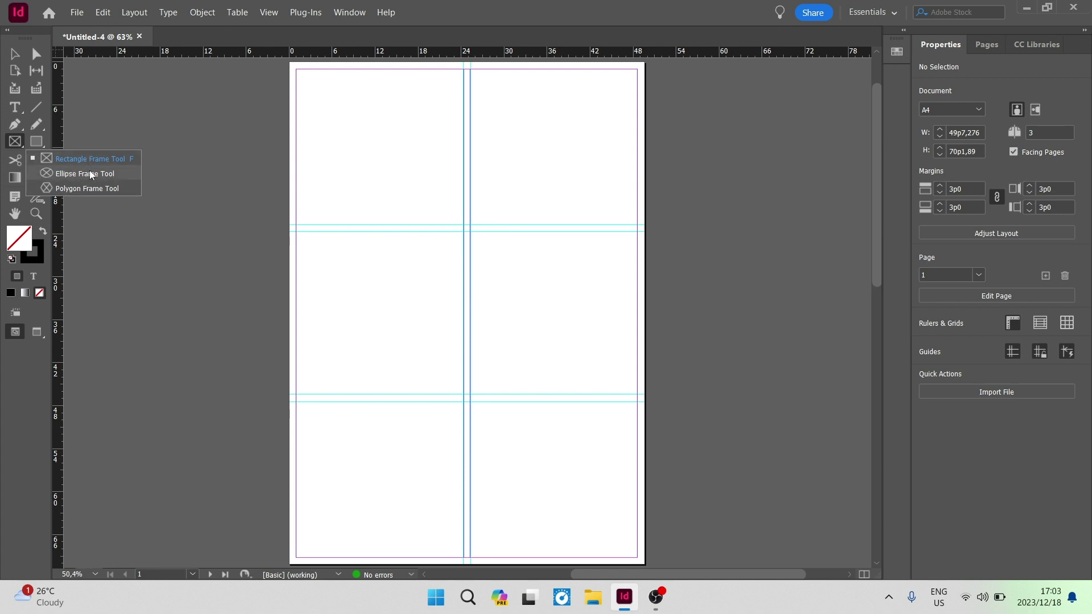
left_click(77, 161)
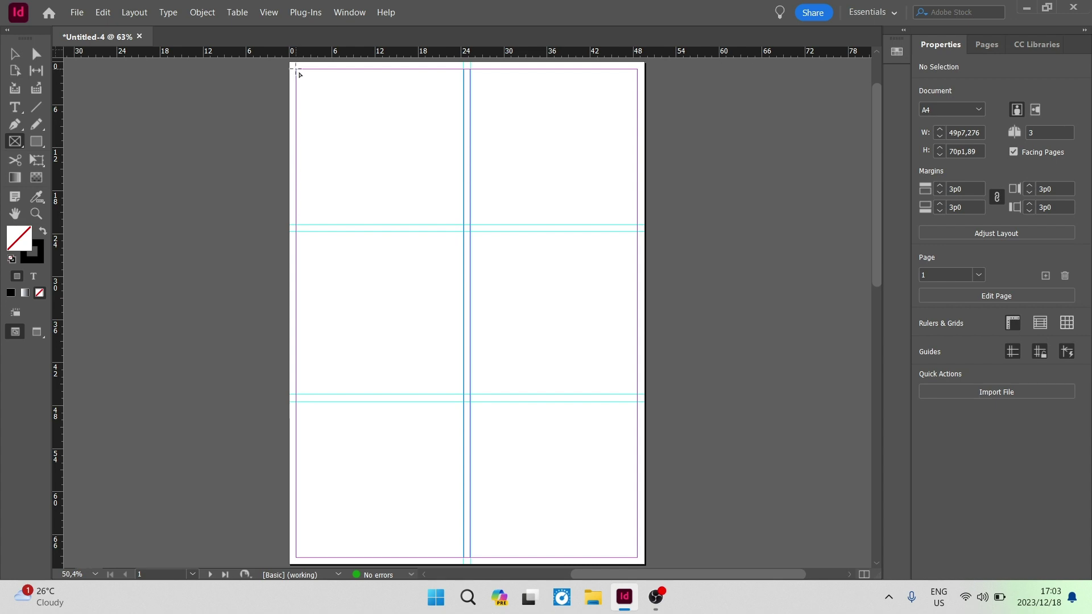
left_click_drag(296, 69, 463, 225)
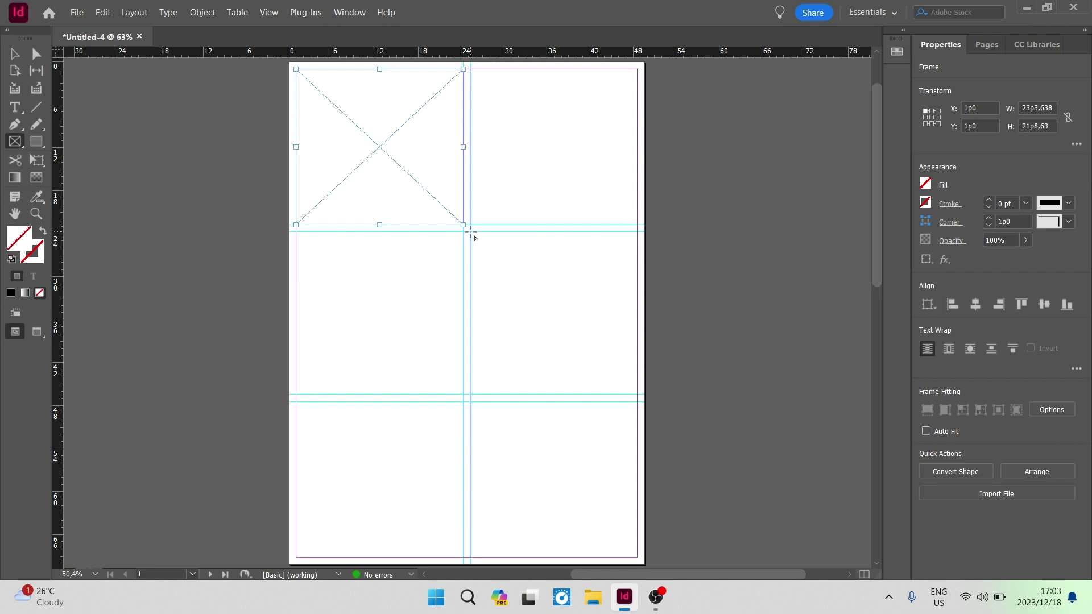
left_click_drag(470, 231, 637, 394)
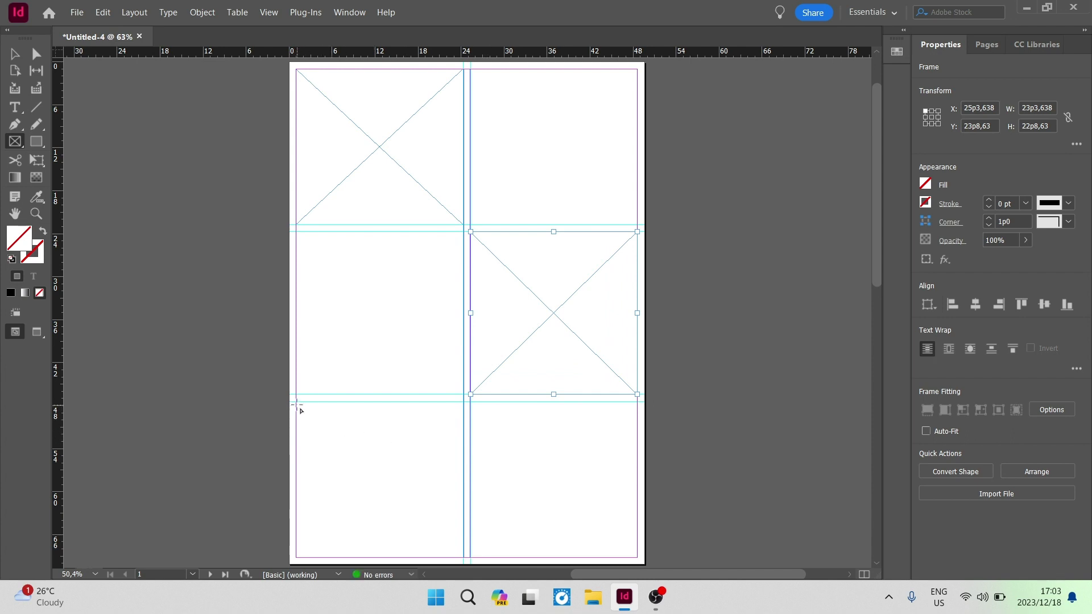
left_click_drag(296, 404, 464, 558)
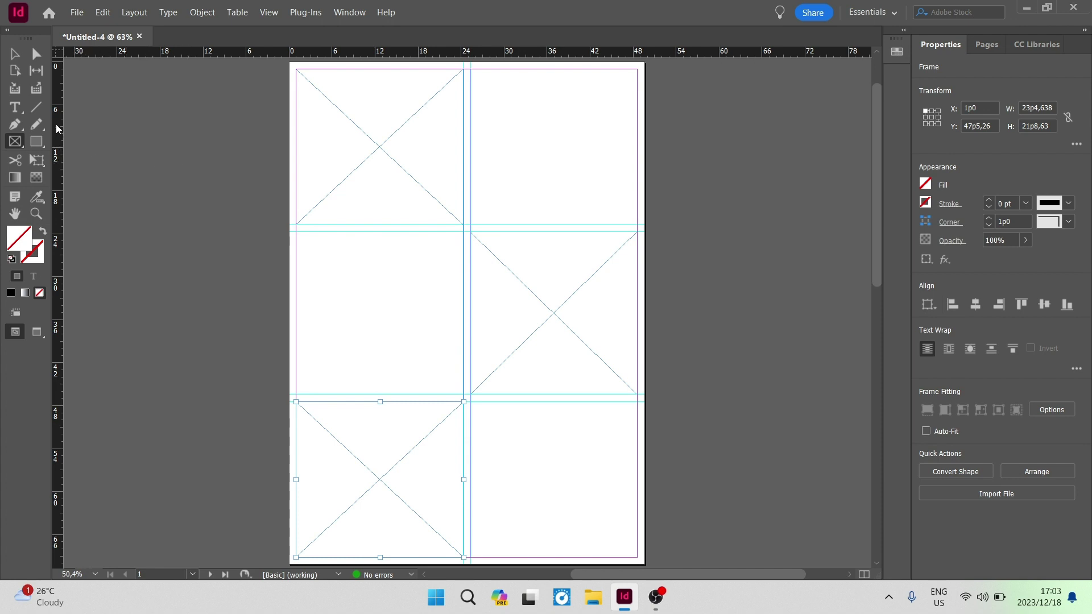
Draw text frames filling the upper-right and middle-left cells of the guide grid
left_click(12, 109)
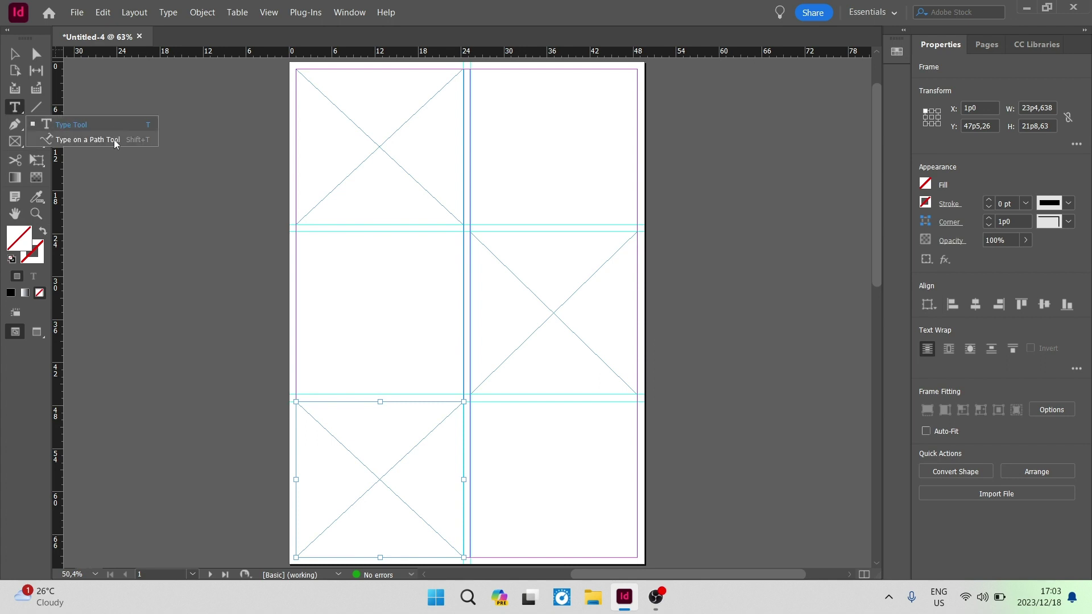
left_click(110, 131)
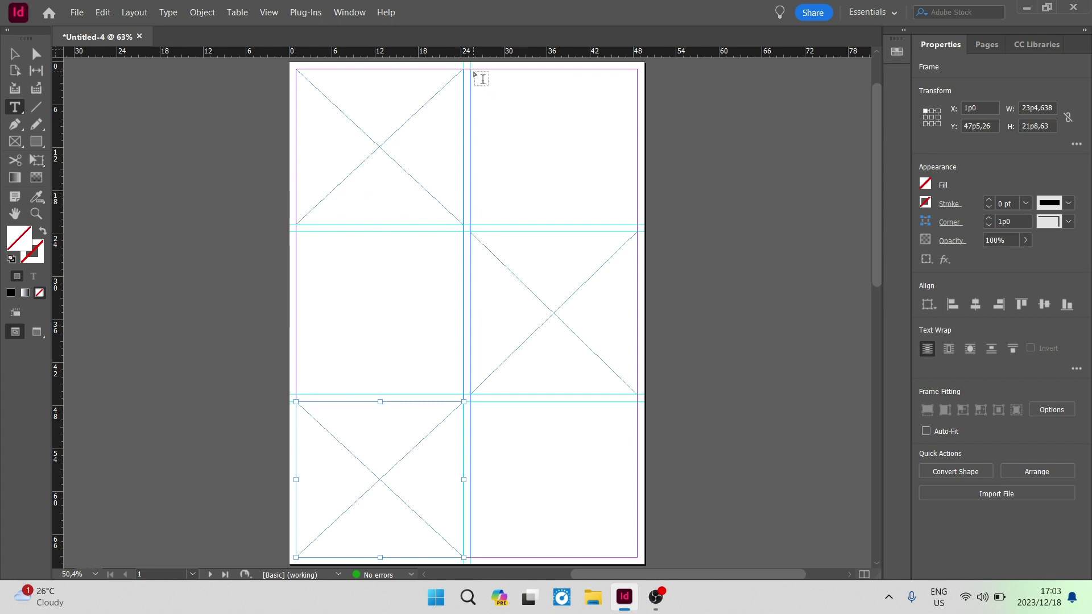
left_click_drag(471, 71, 638, 227)
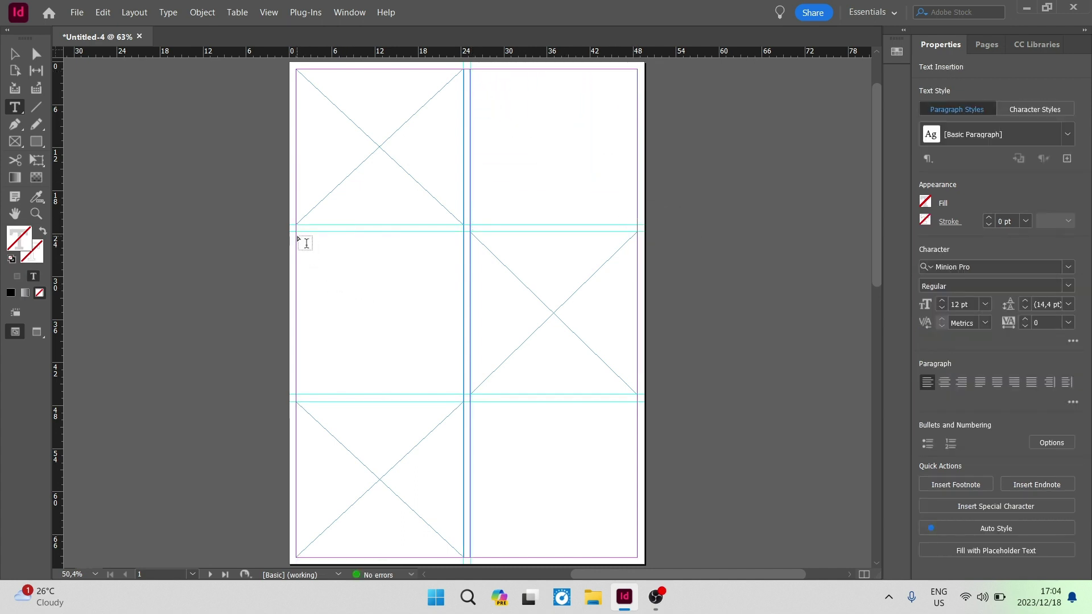
mouse_move(296, 232)
left_mouse_down()
mouse_move(405, 375)
mouse_move(470, 397)
left_mouse_up()
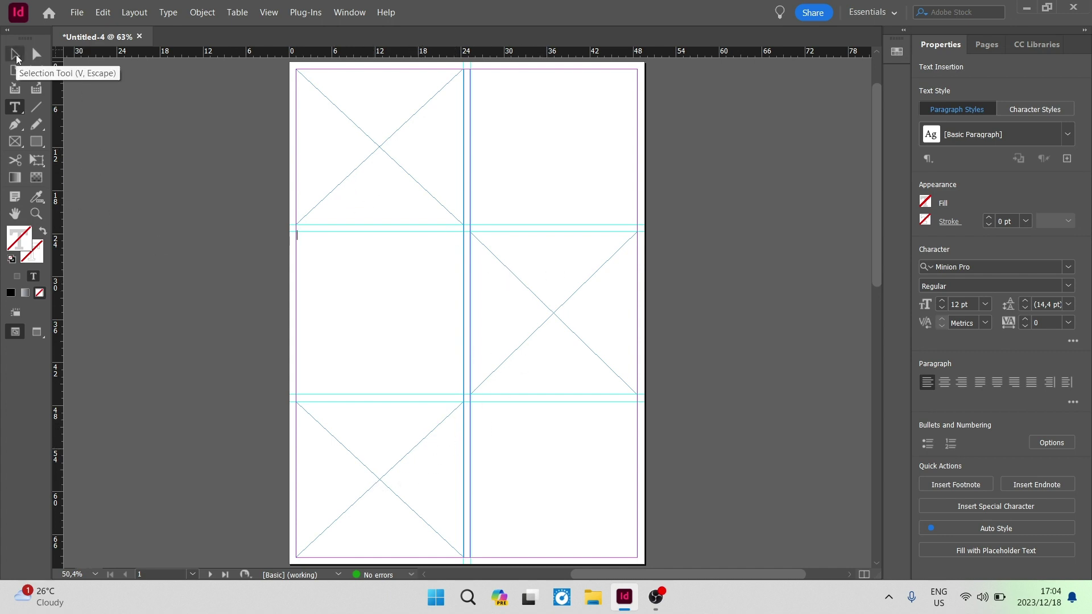
Thread the upper-right text frame into the middle-left one and fill the linked frames with placeholder text
left_click(16, 55)
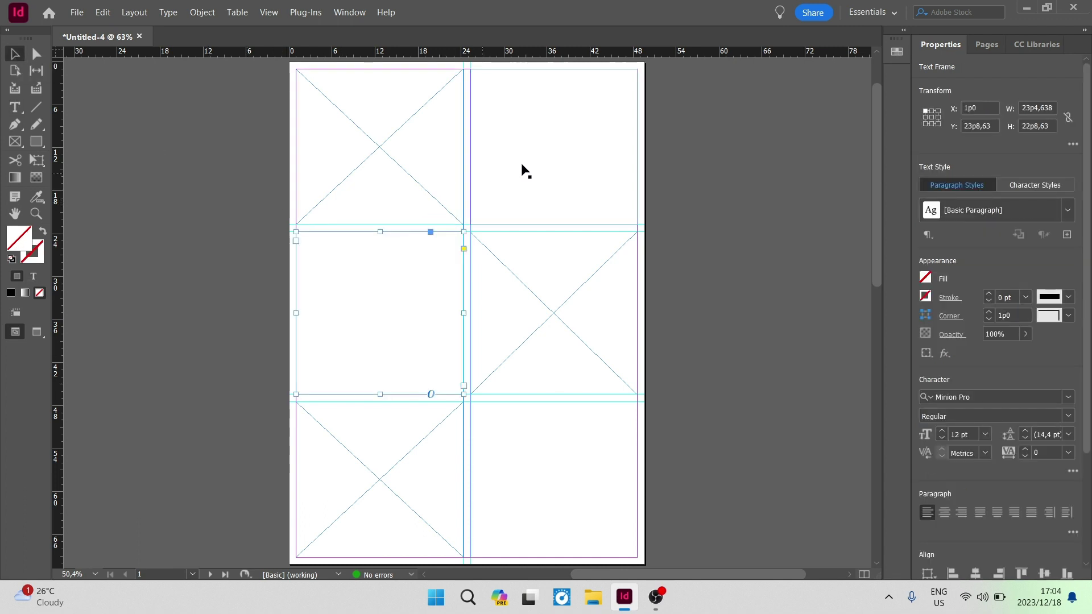
left_click(553, 165)
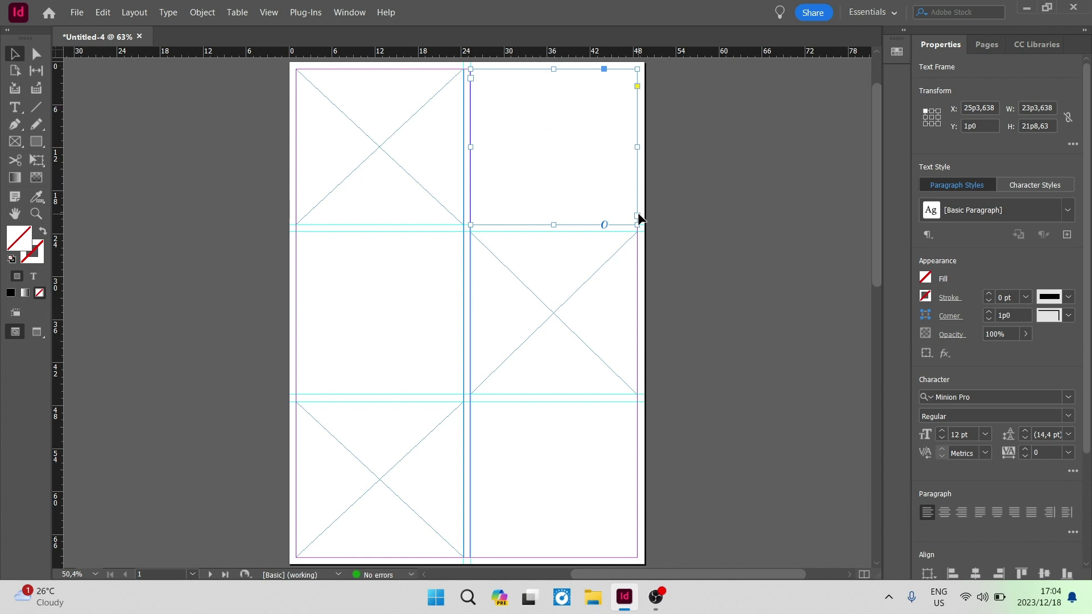
left_click(637, 217)
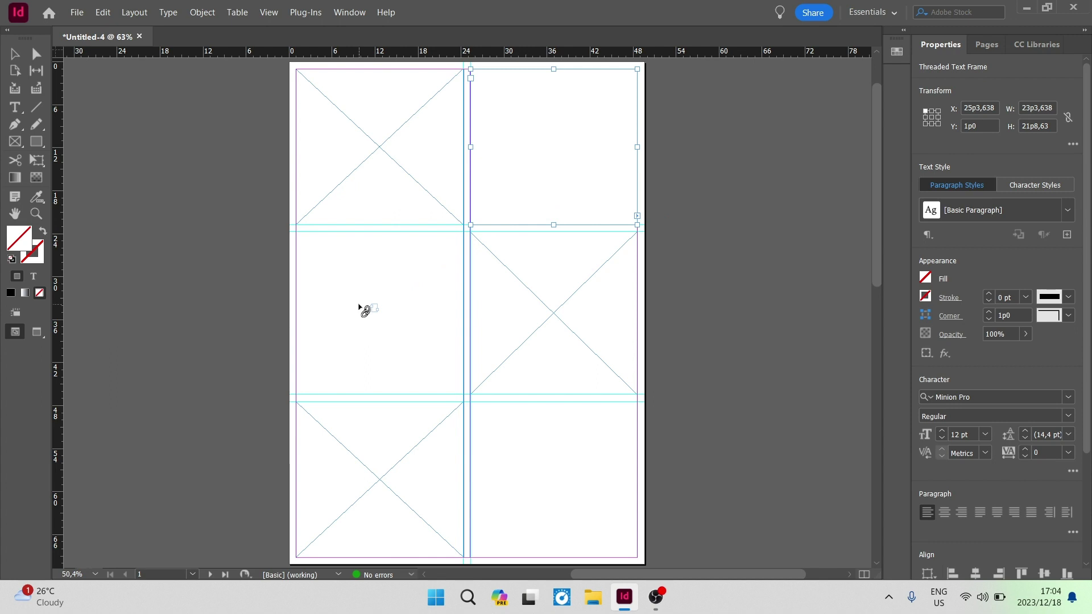
left_click(359, 307)
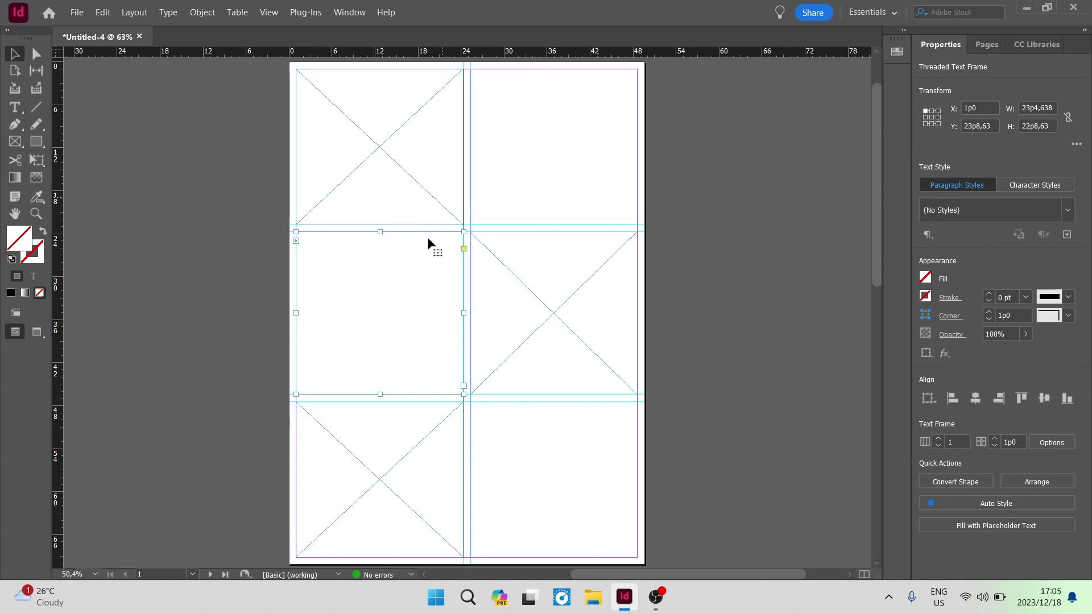
right_click(517, 125)
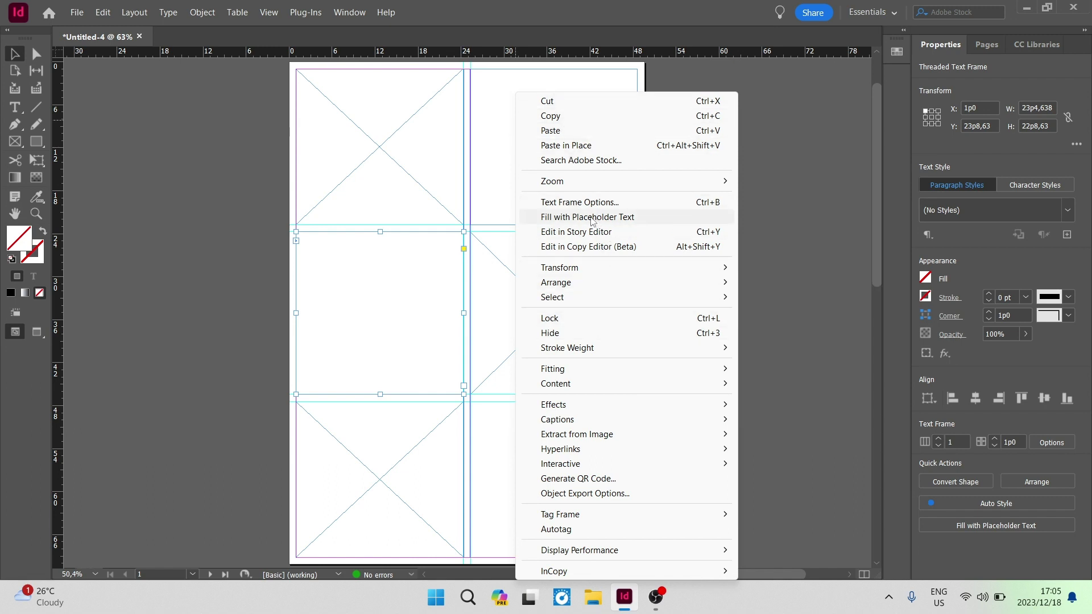
left_click(647, 221)
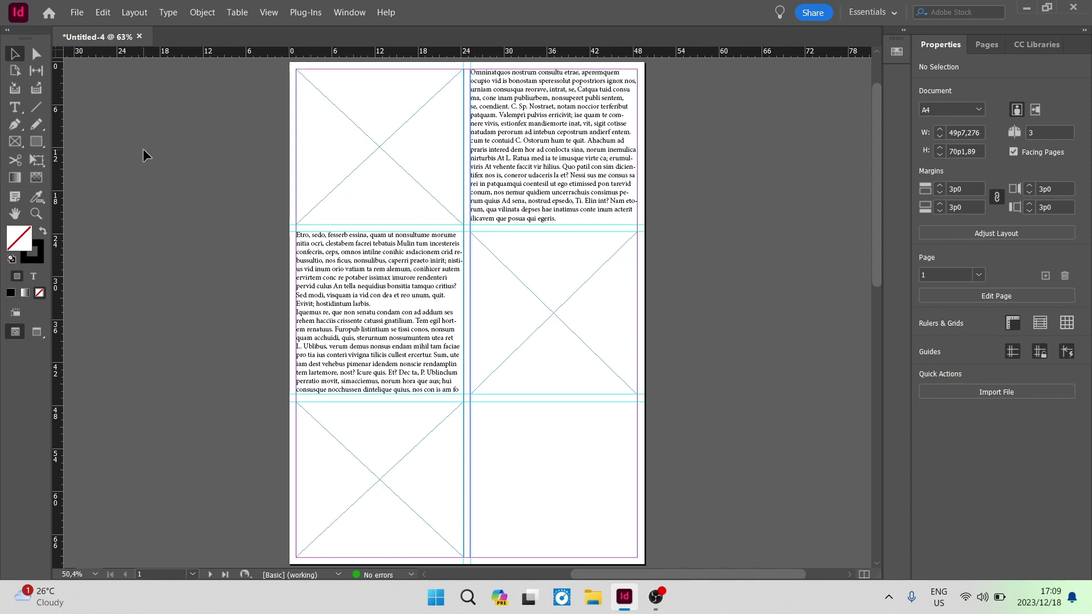
Place the photo of the helicopter over the smoky forest into the page's upper-left rectangle frame
left_click(78, 14)
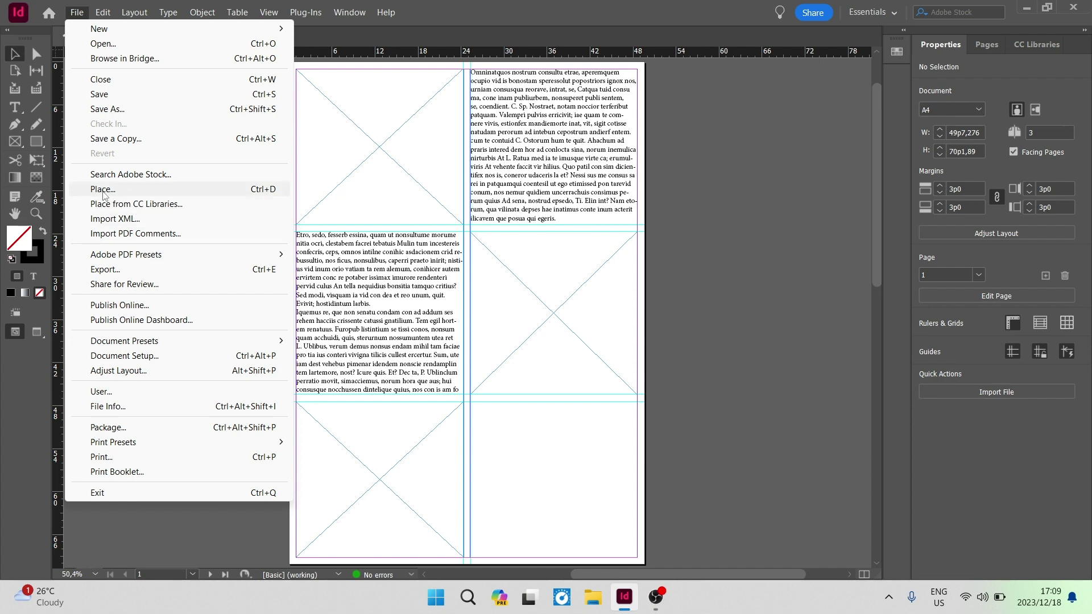
left_click(114, 195)
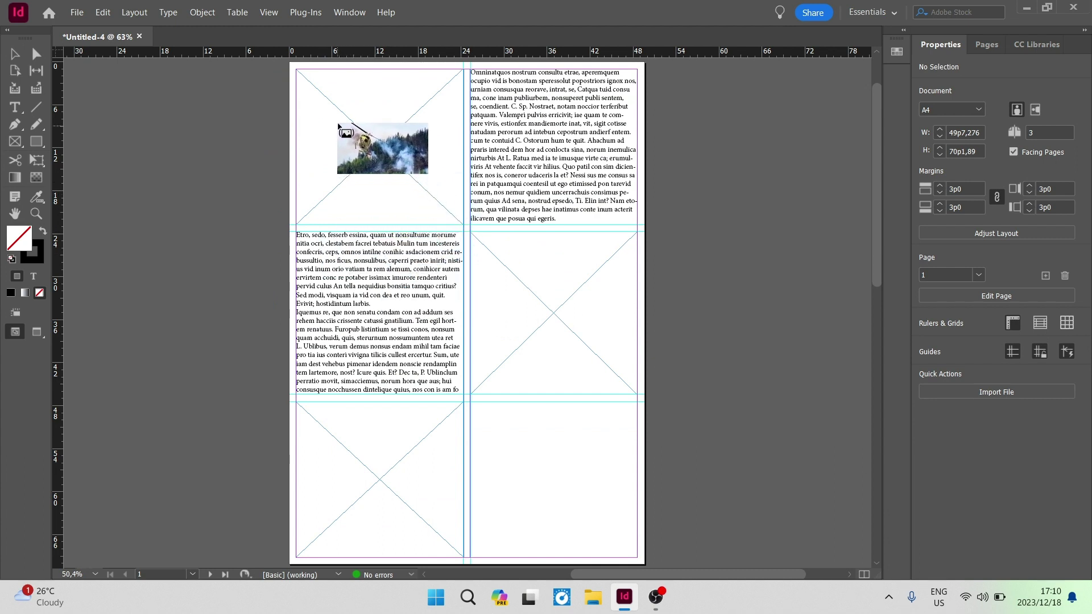
left_click(337, 126)
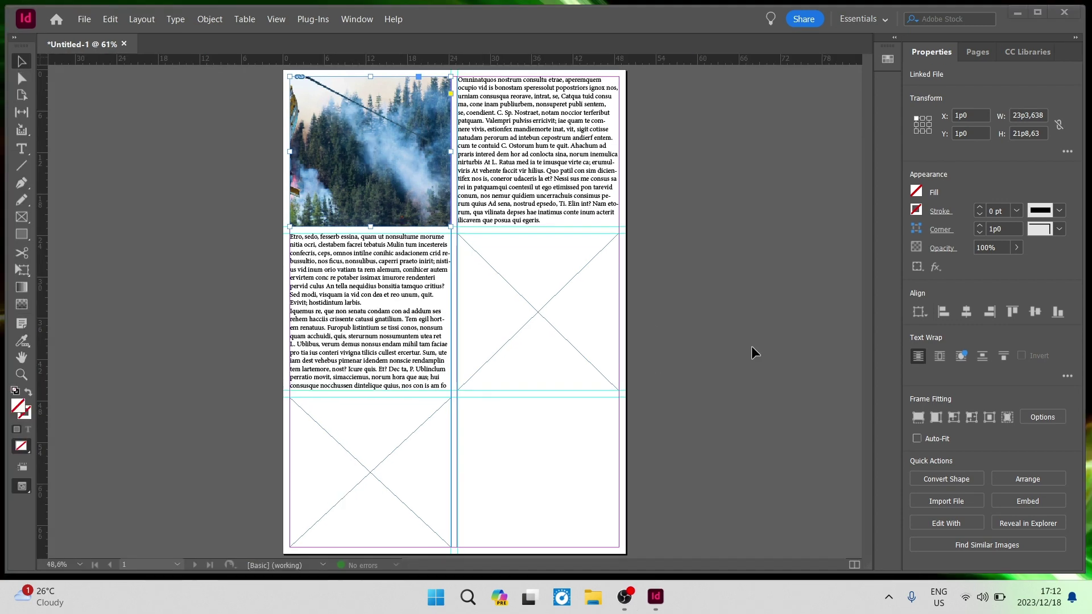
Maximize the document window and apply Content-Aware Fit to the helicopter photo in the upper-left frame
left_click(1039, 13)
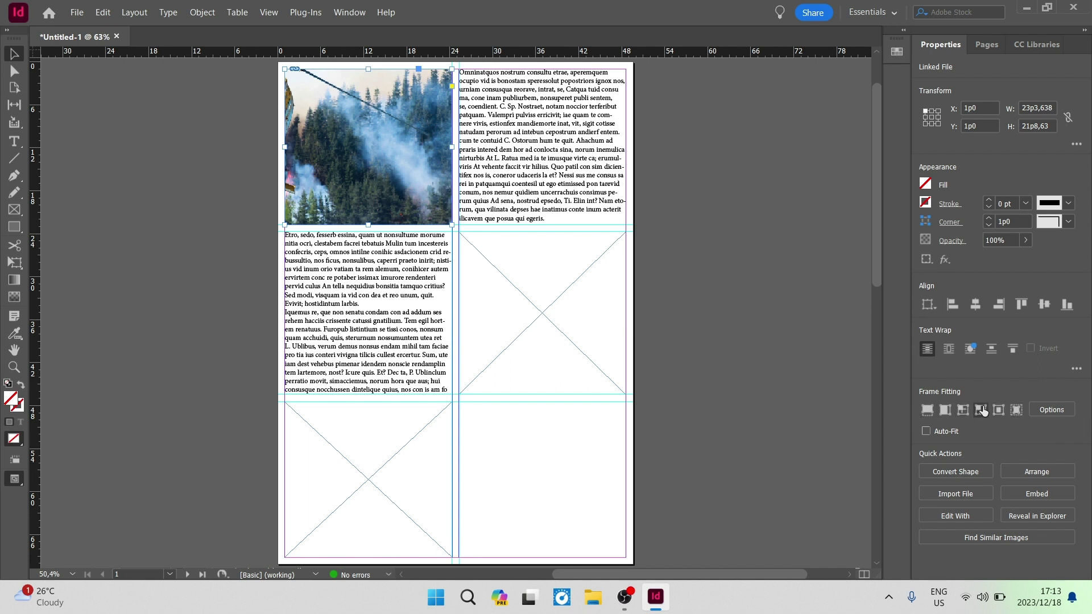
left_click(1015, 410)
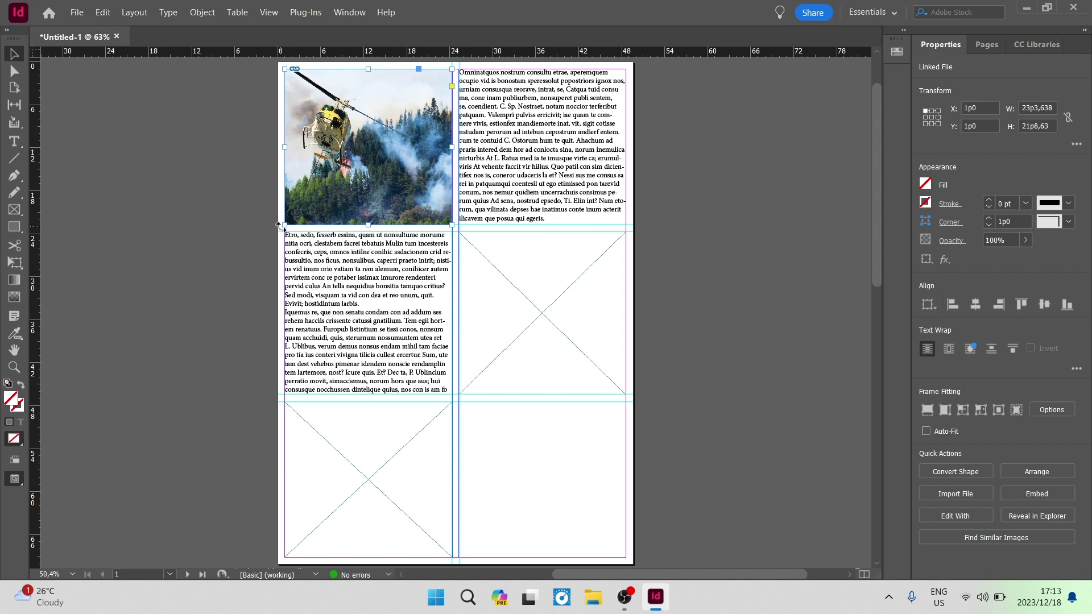
Try rotating the helicopter photo frame slightly clockwise, and undo the rotation
left_click_drag(279, 226, 267, 210)
left_click_drag(264, 199, 274, 211)
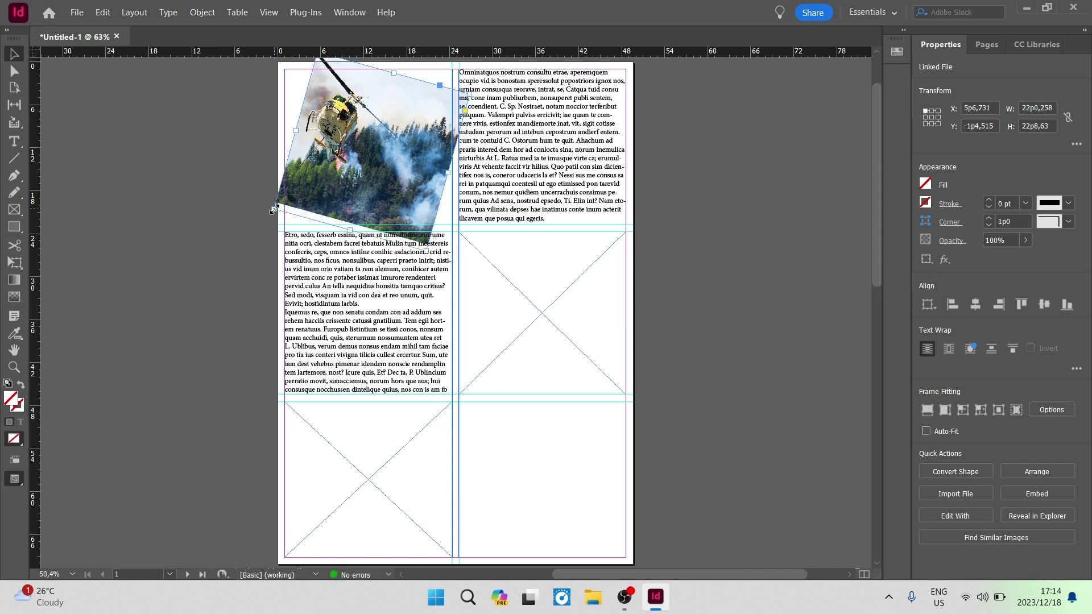
key("ctrl+z")
key("ctrl+z")
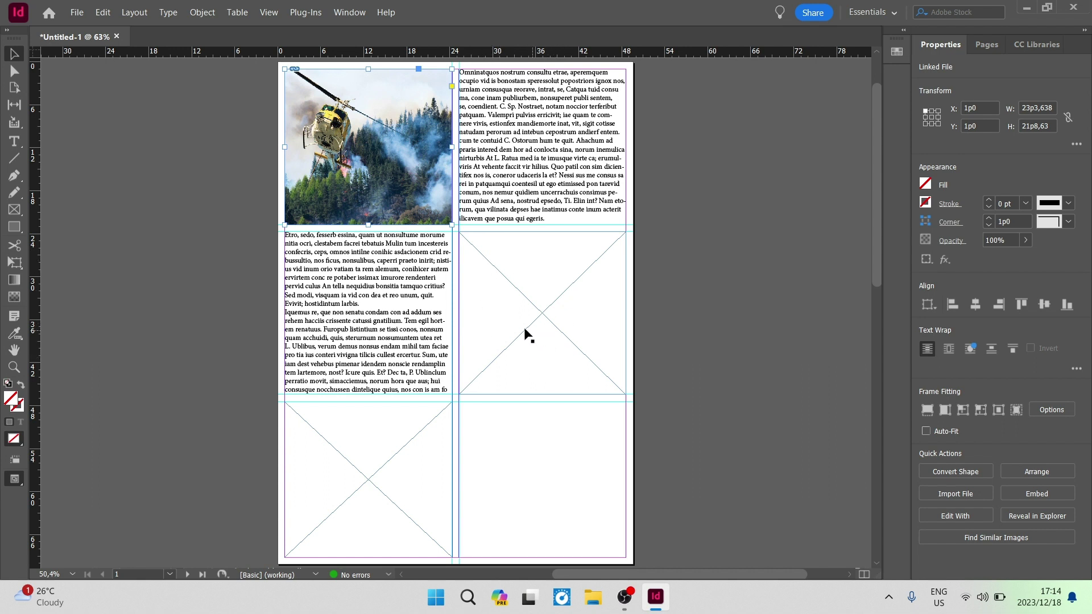
left_click(537, 310)
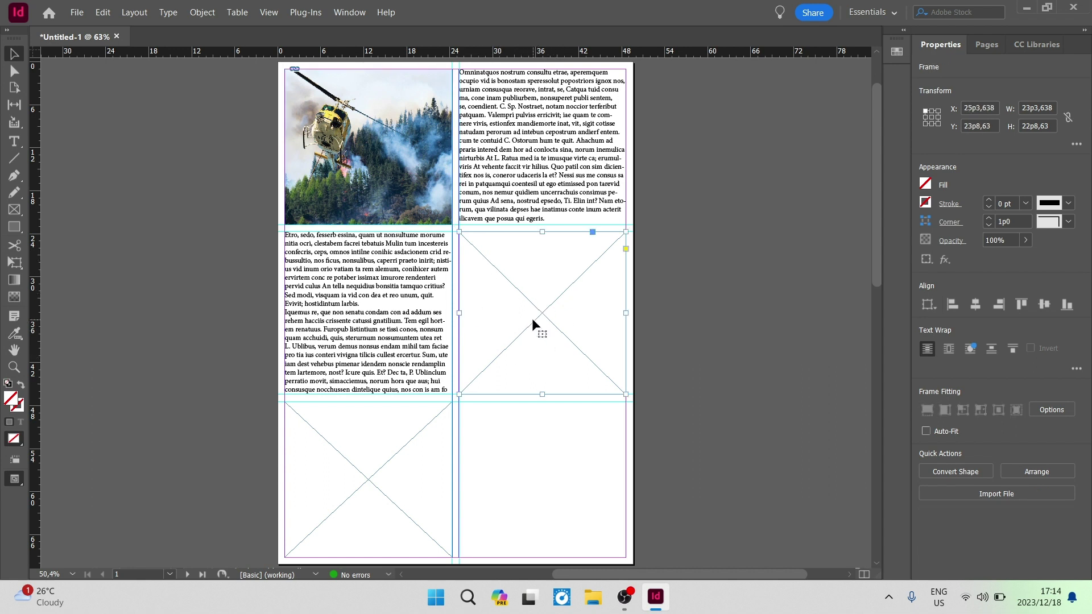
left_click(365, 500)
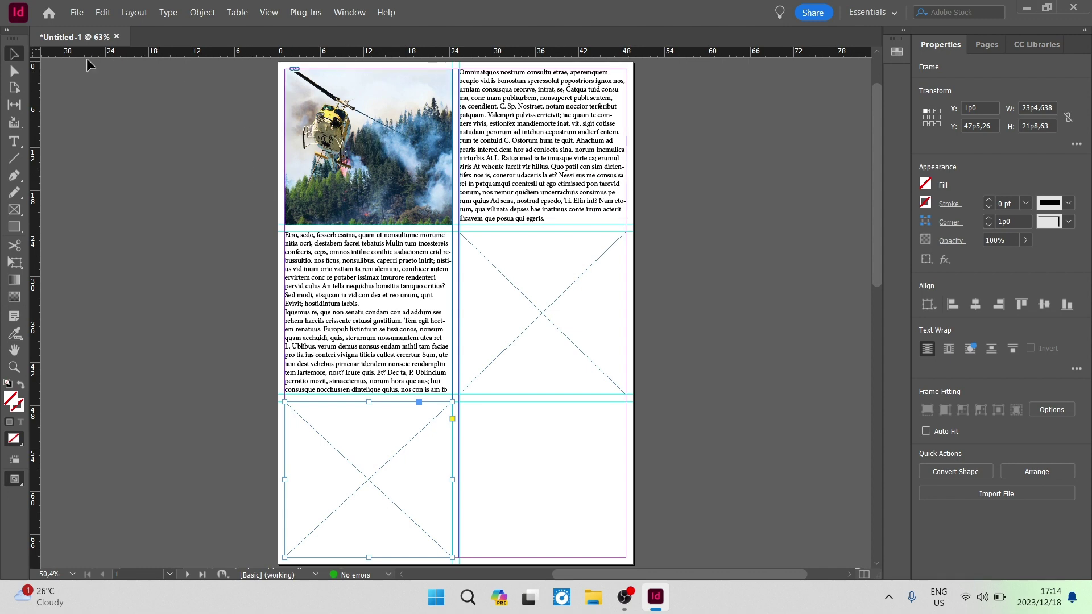
left_click(76, 13)
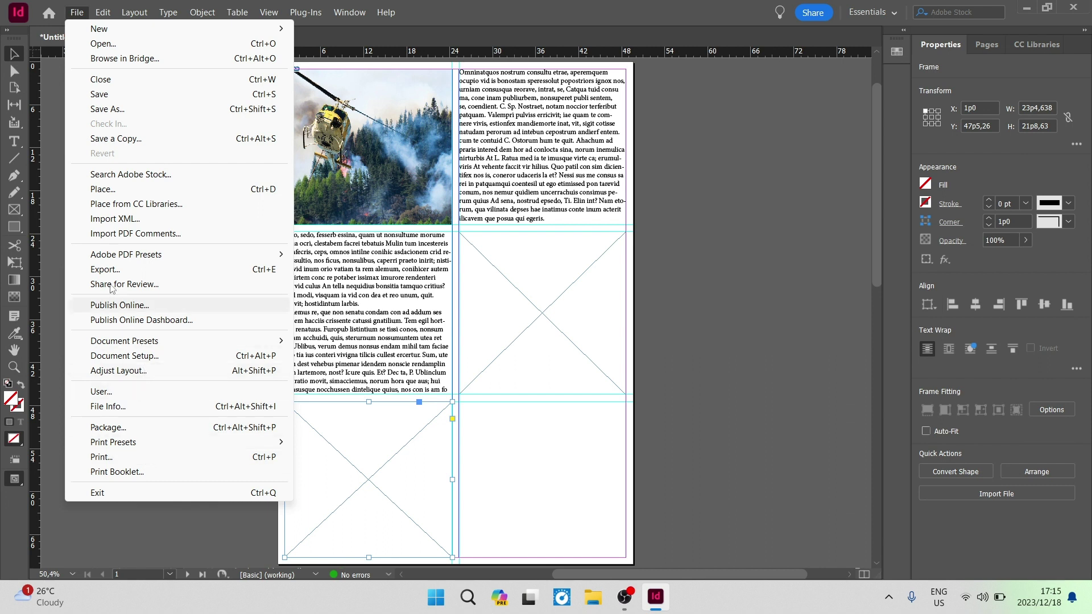
left_click(59, 32)
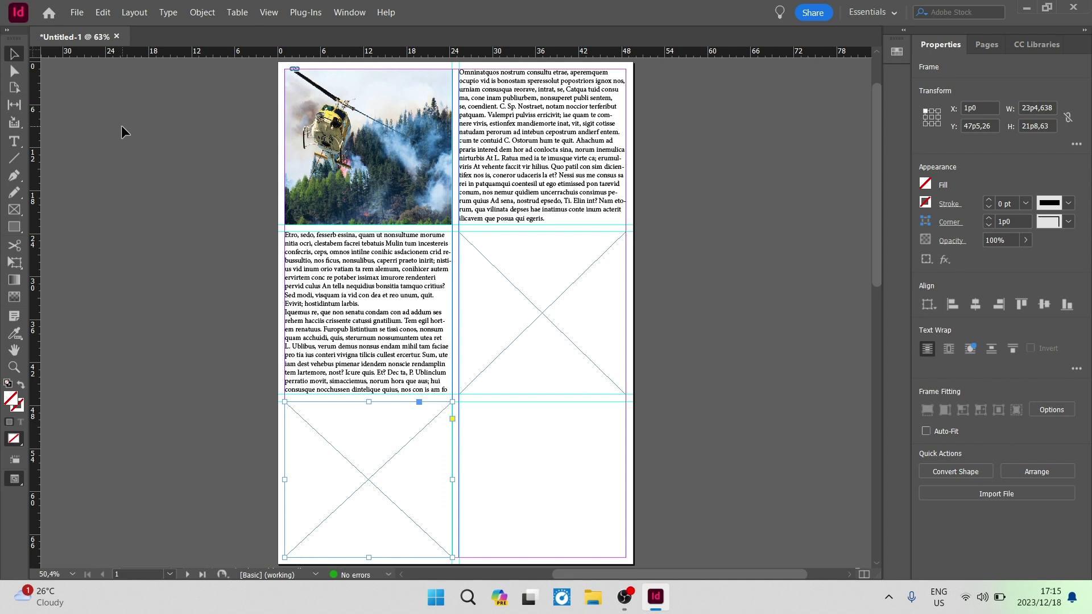